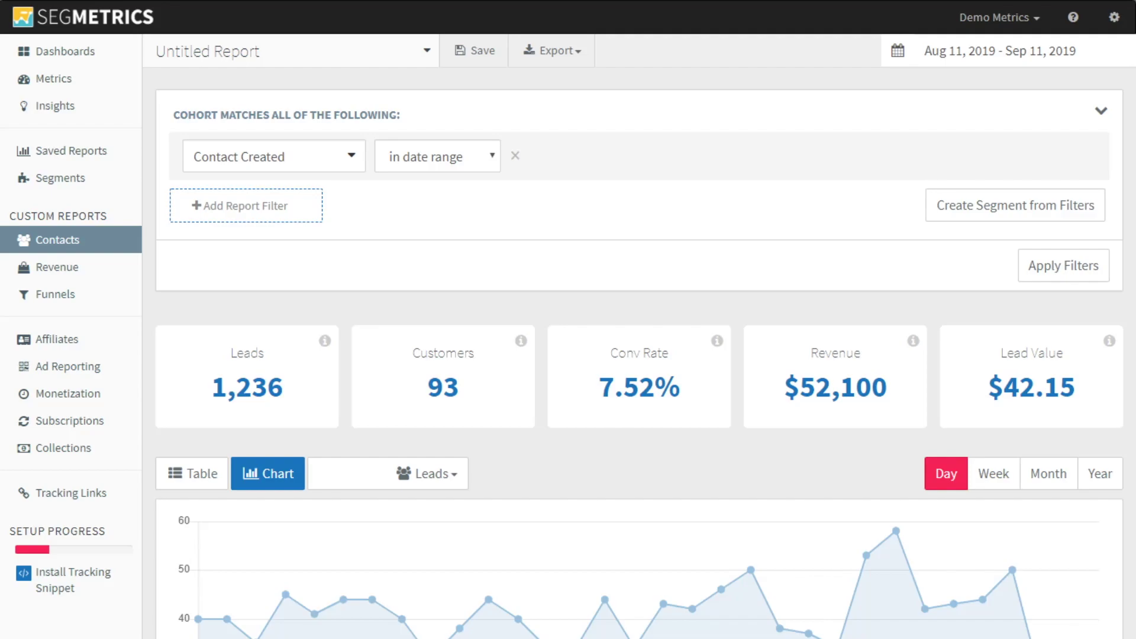
Set Contact Created to 'any time' and add a Contact Tag filter using the seq-eg: Start tag.
click(450, 162)
click(452, 189)
click(255, 206)
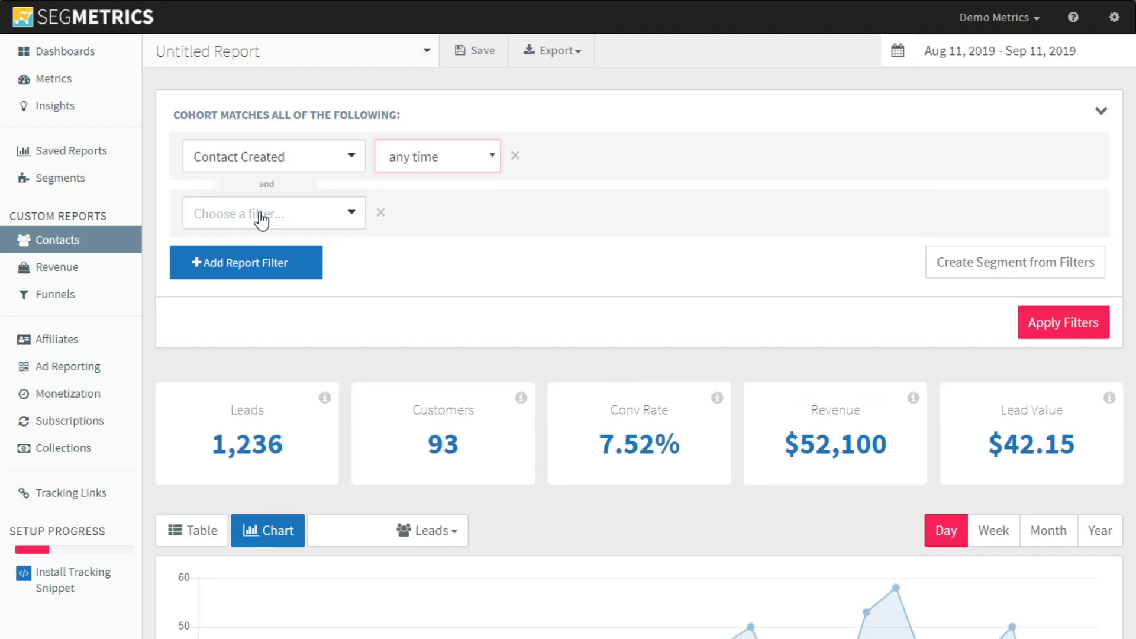
click(261, 214)
click(275, 294)
click(267, 322)
click(584, 212)
text(seg)
text(se)
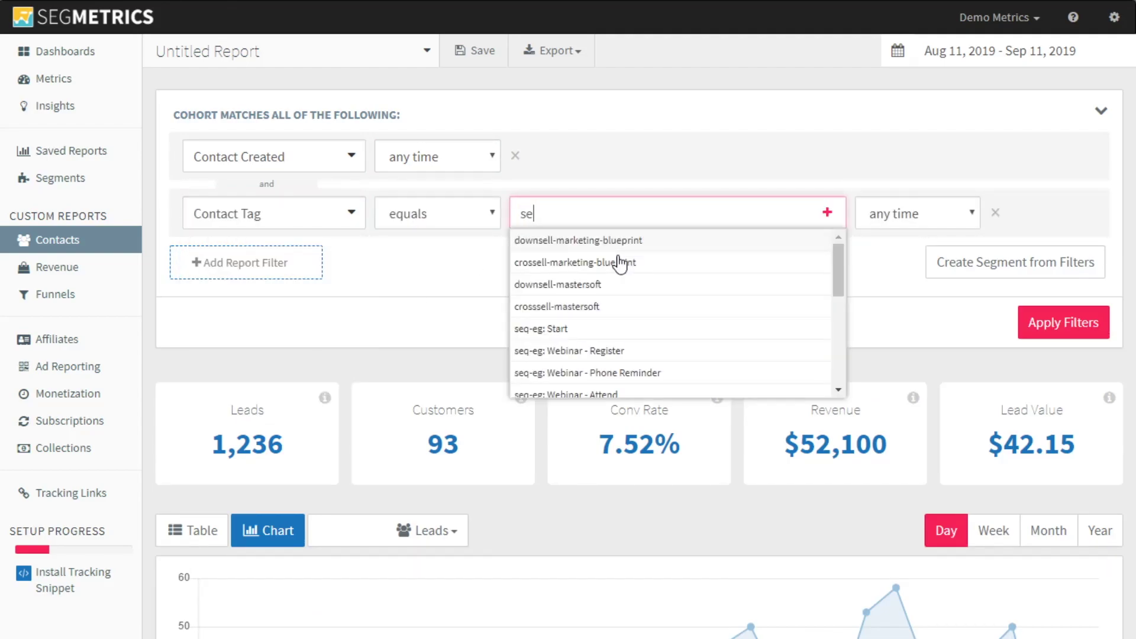
click(616, 329)
Trim the tag to seq-eg:, match 'starts with' and 'in date range', and apply the filters.
click(566, 217)
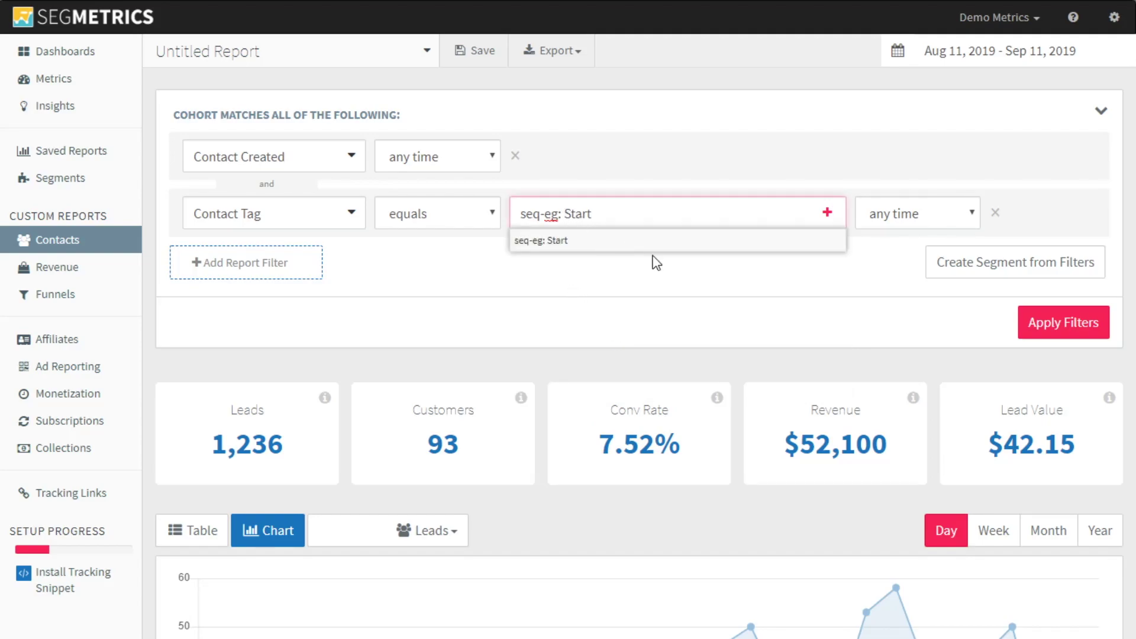
key(shift+End)
key(Delete)
click(425, 213)
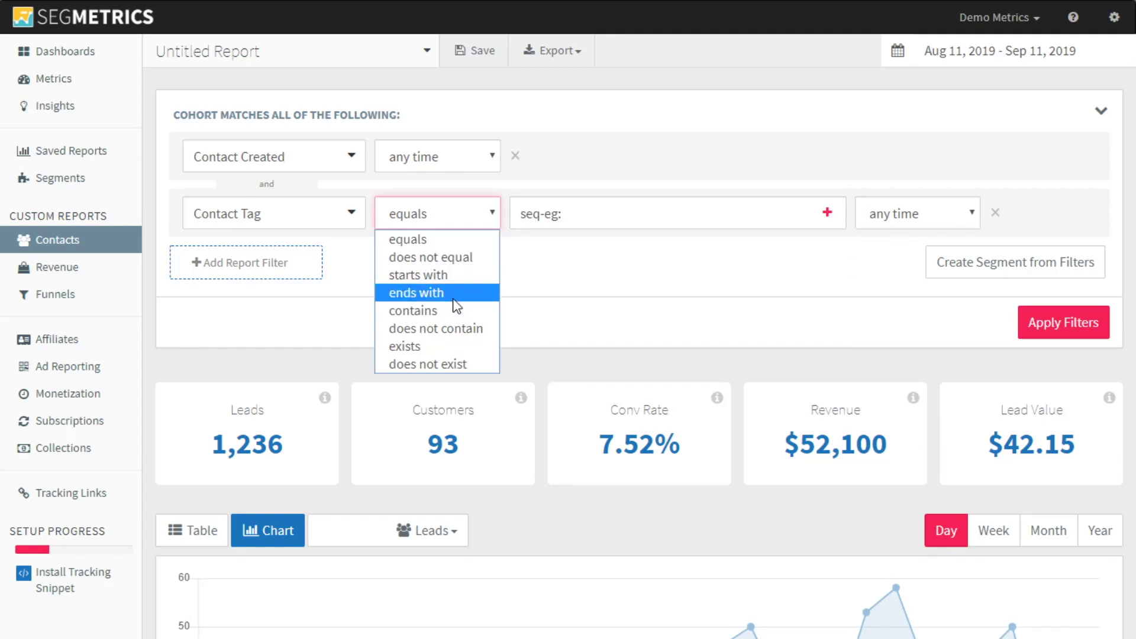
click(462, 275)
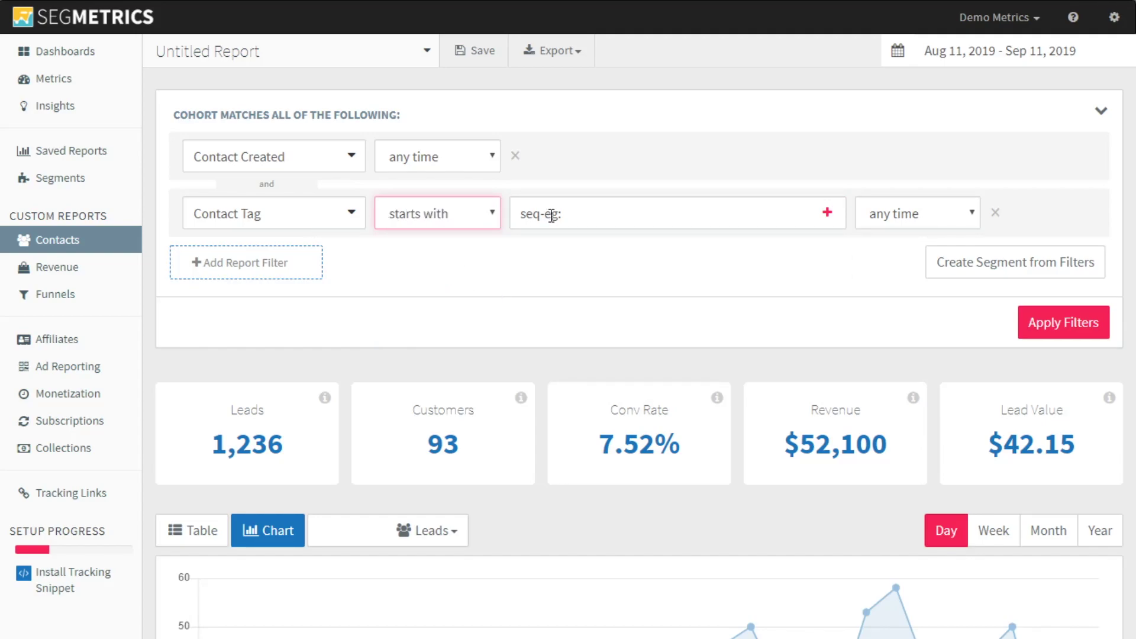
click(911, 222)
click(919, 277)
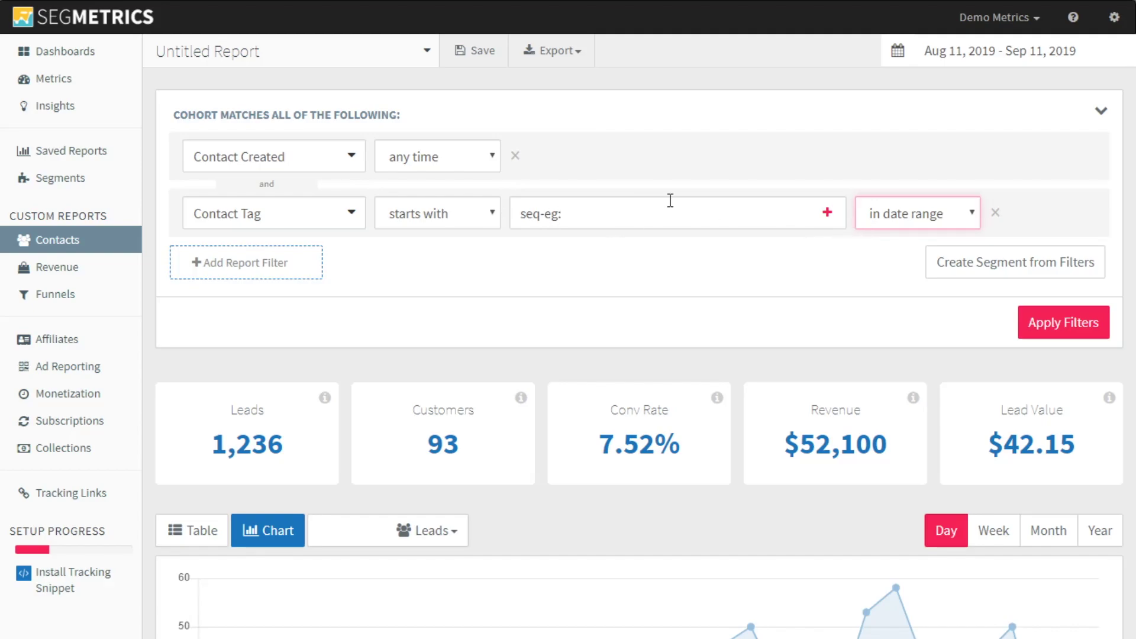
click(1007, 324)
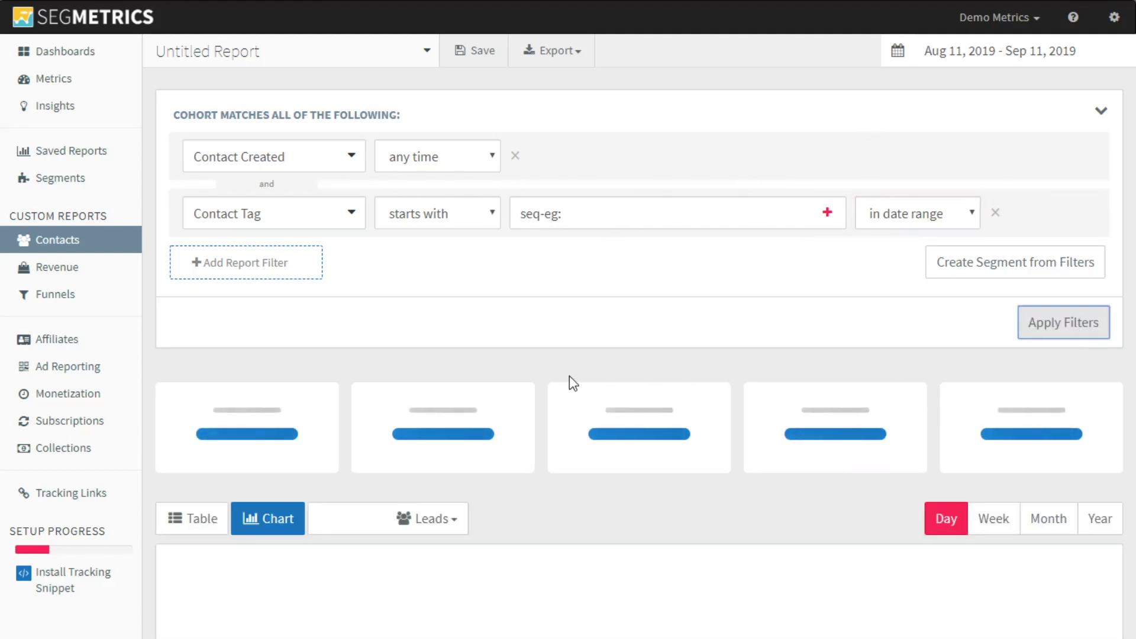
Highlight the 1,745 leads, 179 customers and 10.26% conversion rate figures.
drag(203, 446, 295, 446)
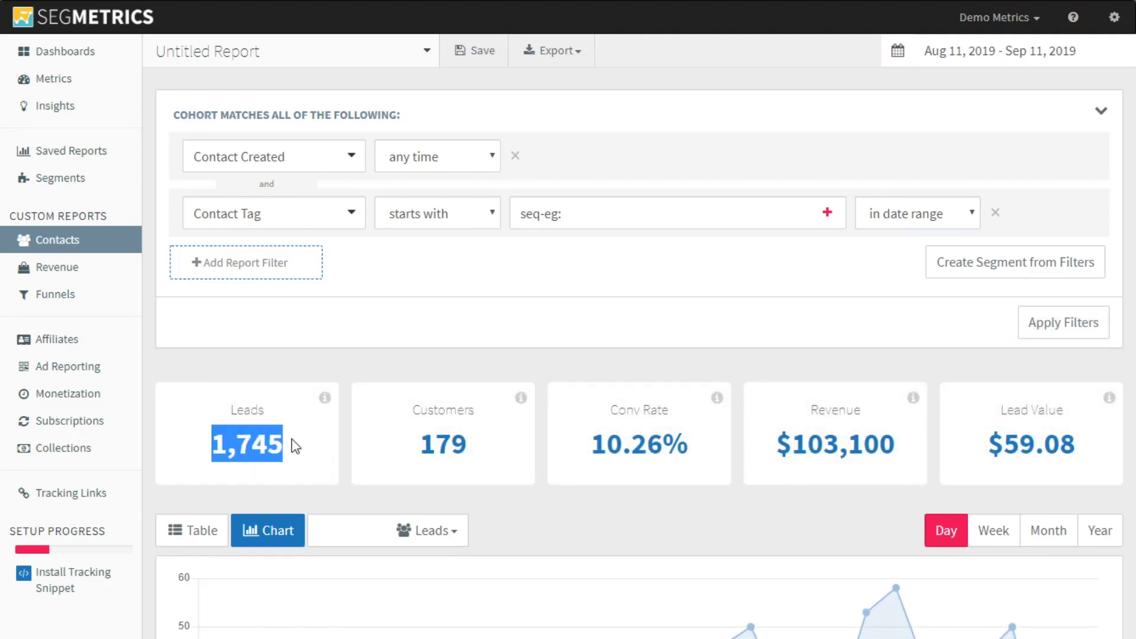
drag(433, 446, 499, 444)
click(499, 444)
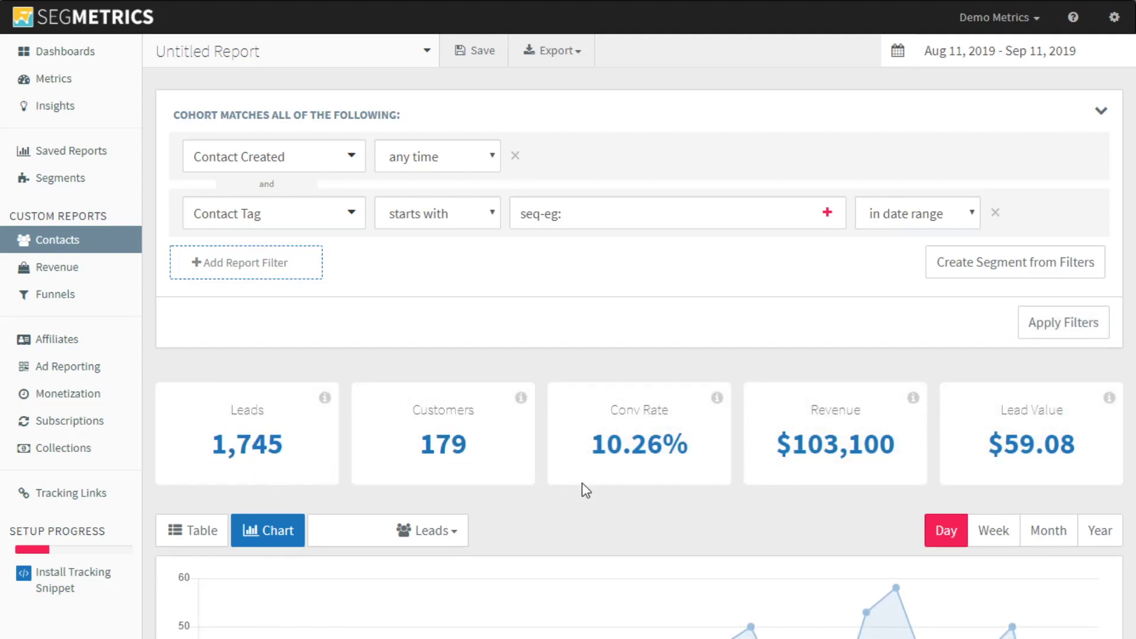
double_click(639, 442)
Save the report as 'Campaign: Seq EG' with Leads as preview KPI and a rolling timespan.
click(698, 437)
click(457, 60)
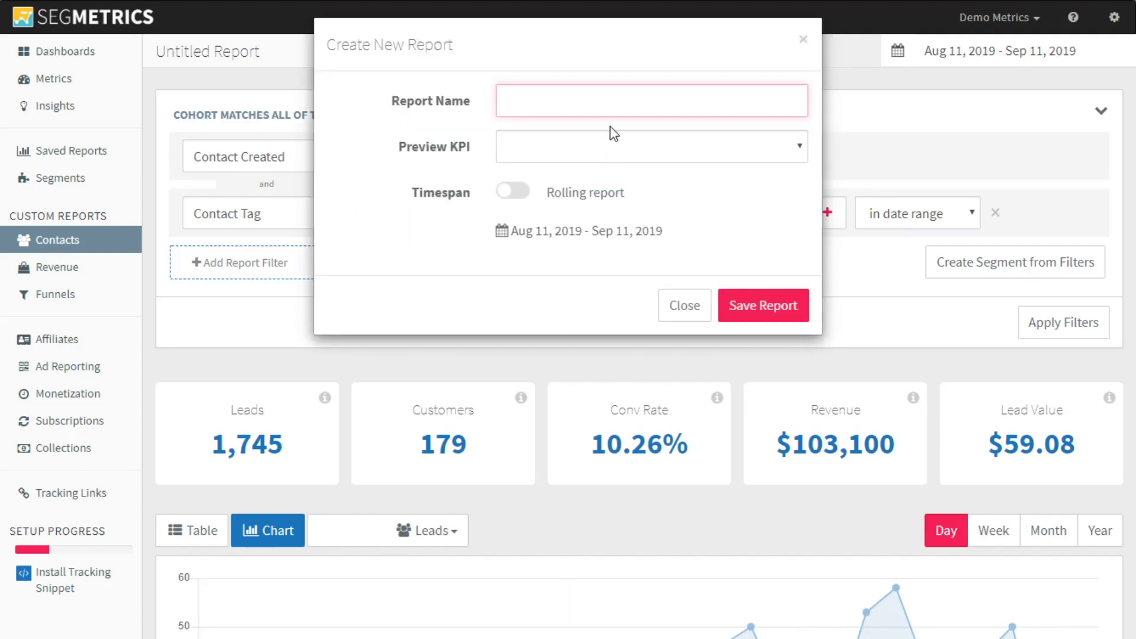
text(Campaign: Seq EG)
click(637, 142)
click(621, 175)
click(532, 199)
click(783, 348)
From the Home dashboard, create an empty dashboard named 'EG Seq' with a two-column 50% layout.
click(36, 51)
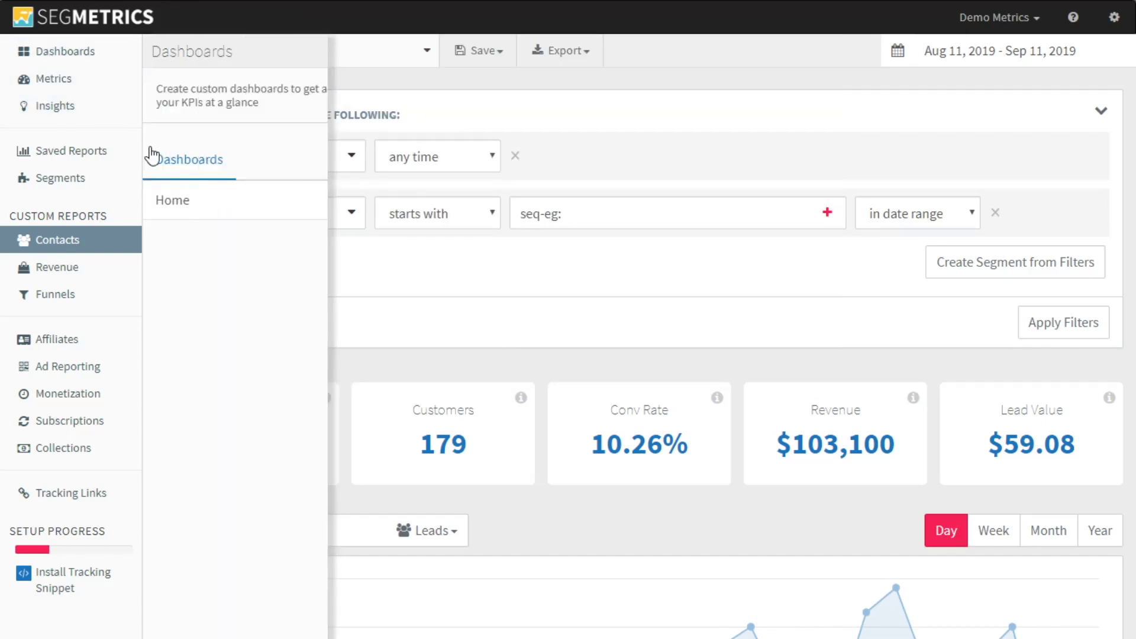
click(308, 201)
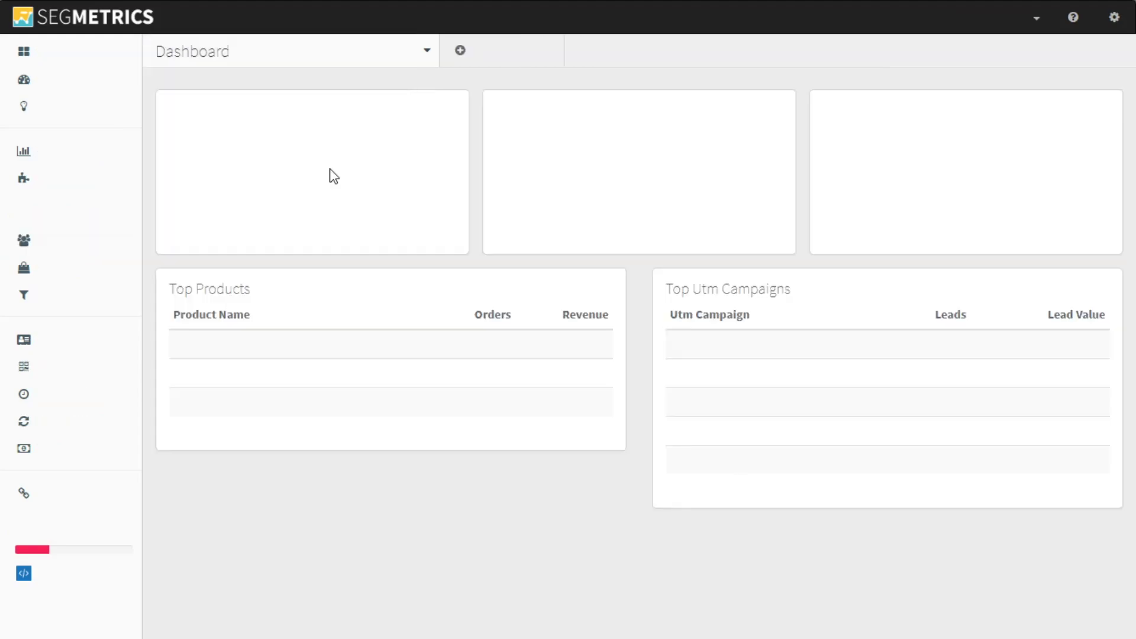
click(514, 58)
click(718, 170)
click(550, 101)
text(EG Seq)
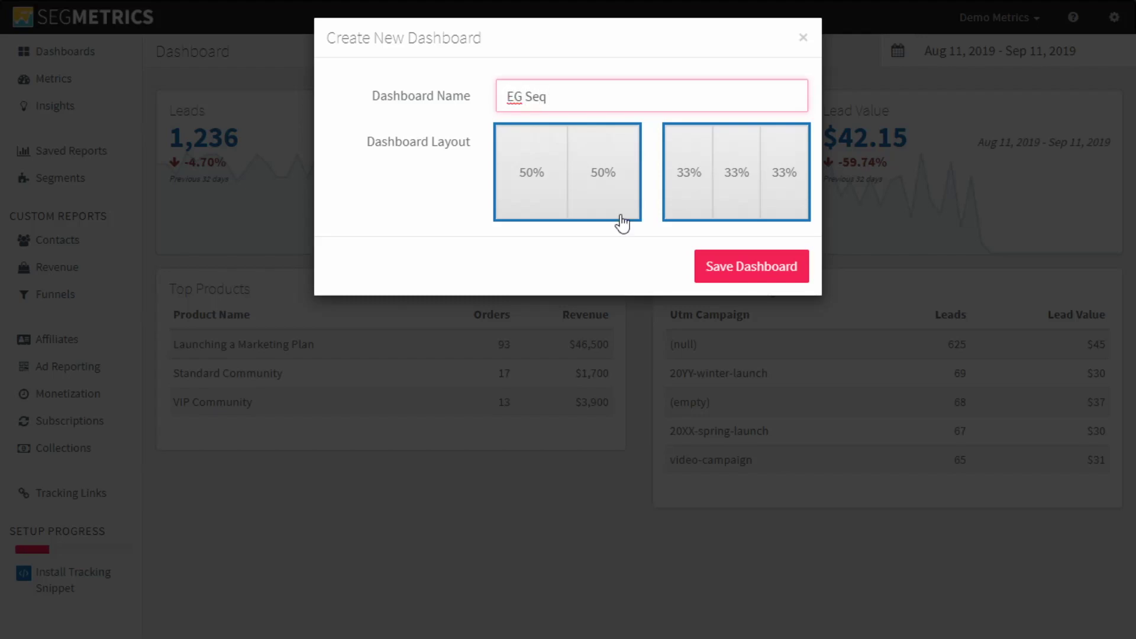
click(743, 276)
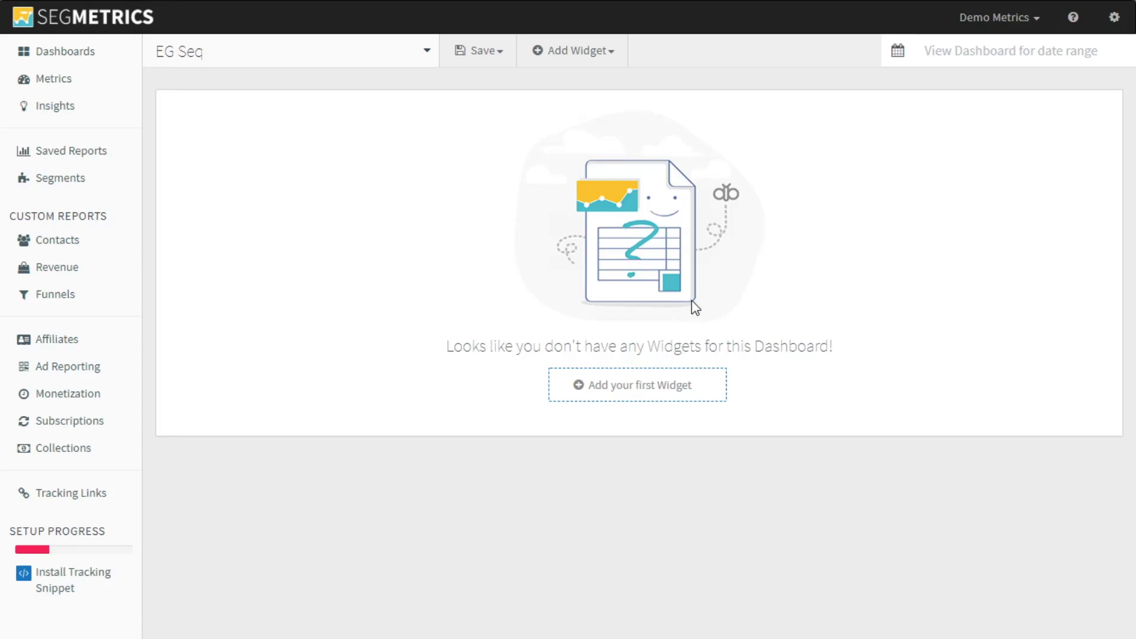
Add a 'Campaign Leads' single-value widget based on the Campaign: Seq EG report.
click(662, 396)
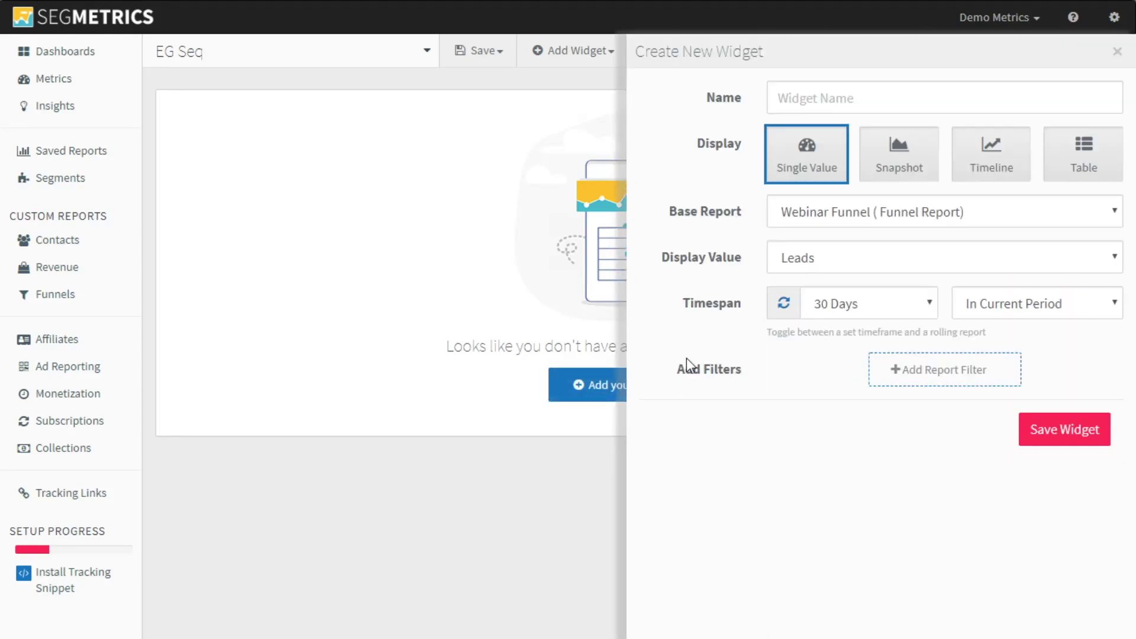
click(935, 110)
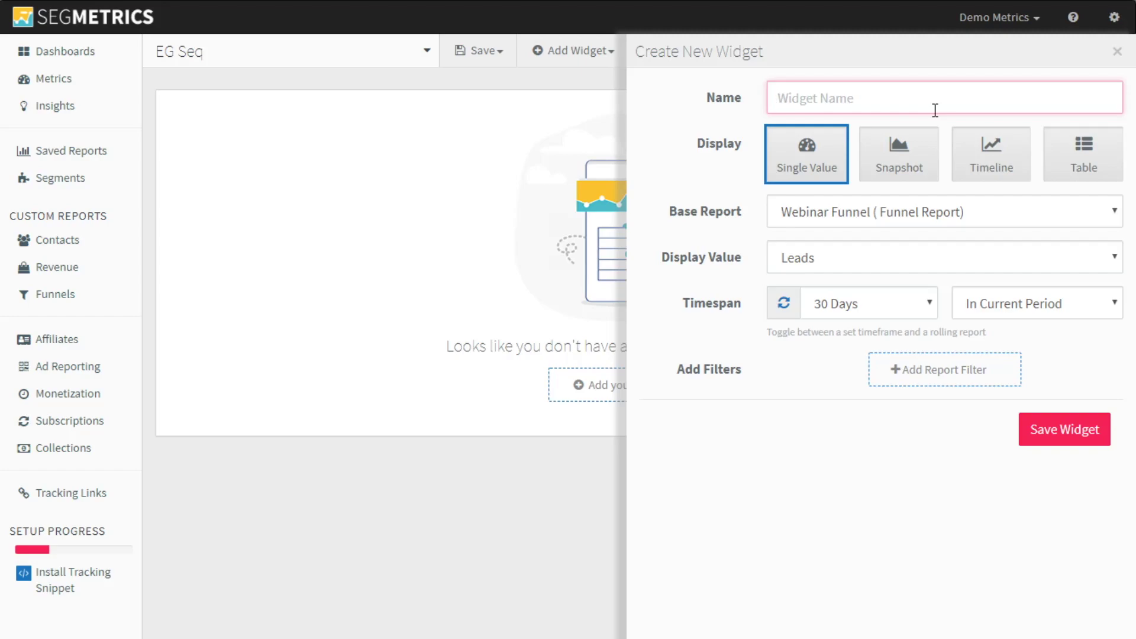
text(Campaign Leads)
click(843, 211)
click(870, 256)
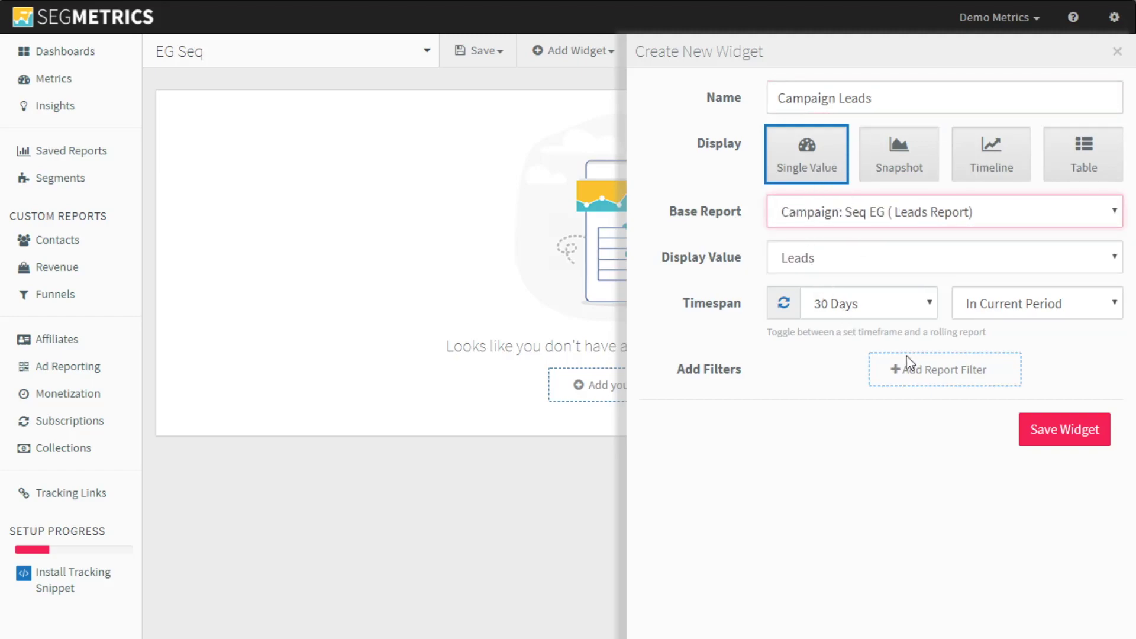
click(1058, 445)
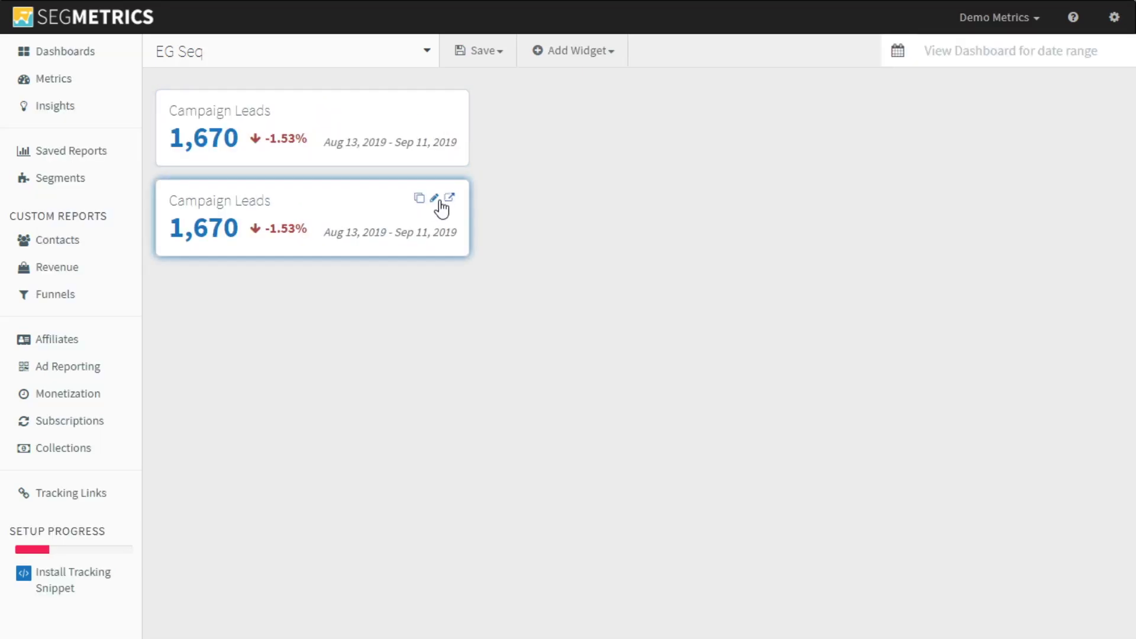
click(436, 199)
Rename the second widget 'New Campaign Leads' and filter it to contacts created in date range.
click(855, 102)
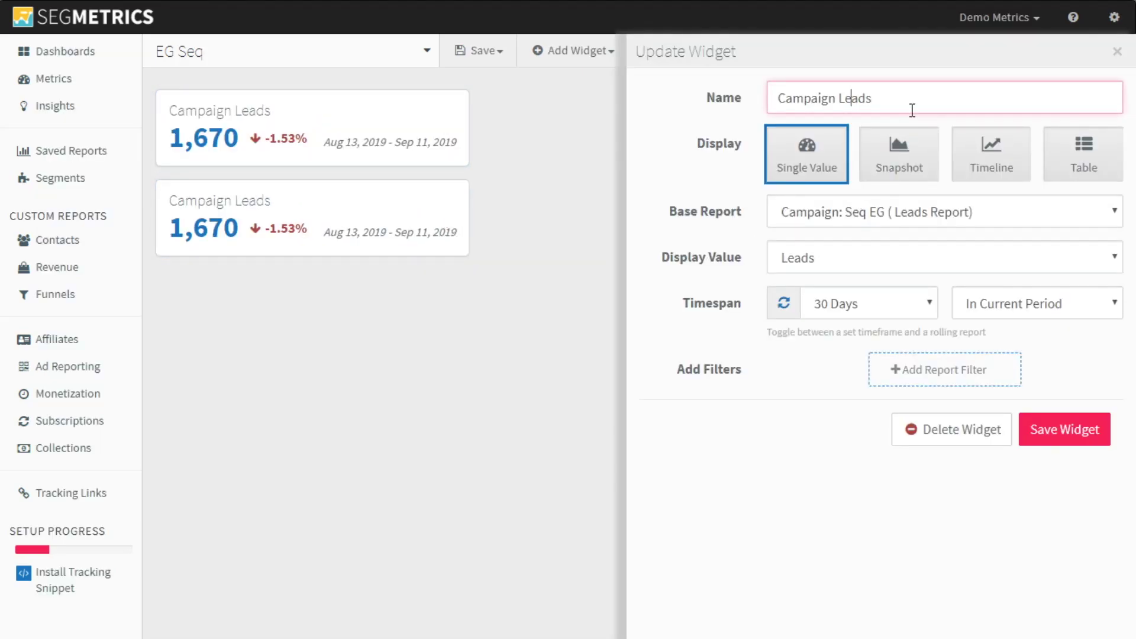
key(Home)
text(New)
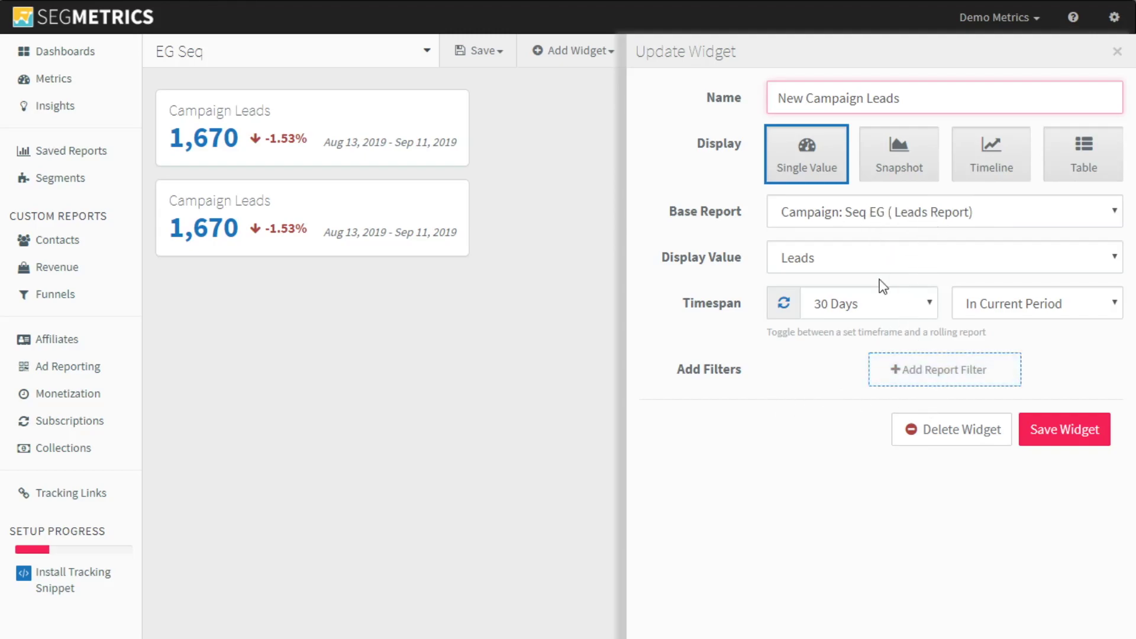
click(930, 375)
click(831, 385)
text(c)
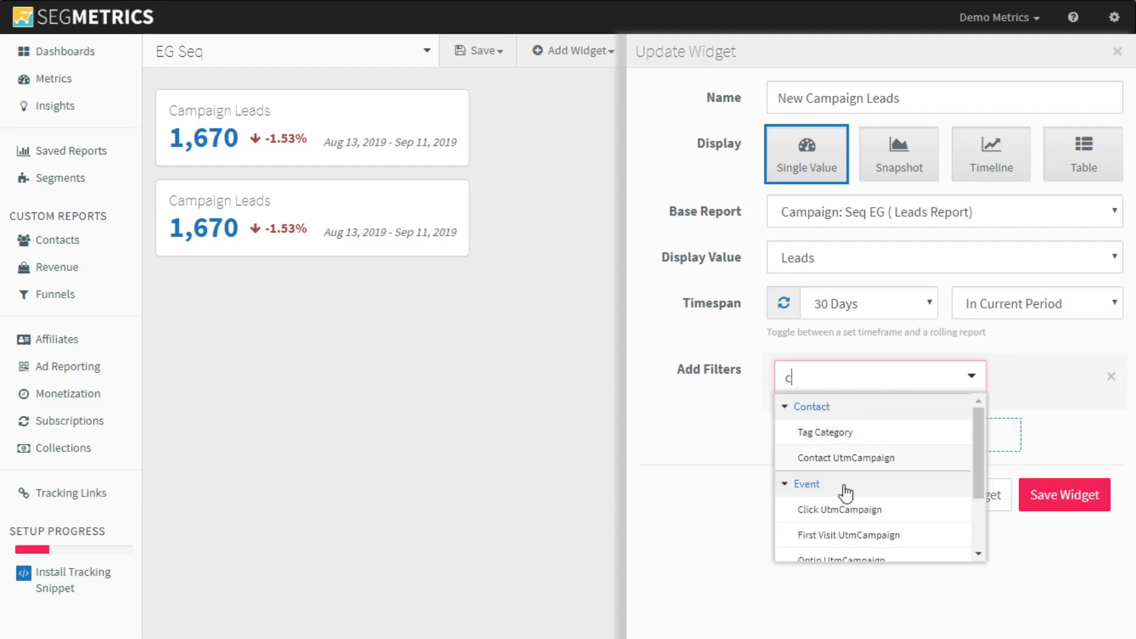
text(aon)
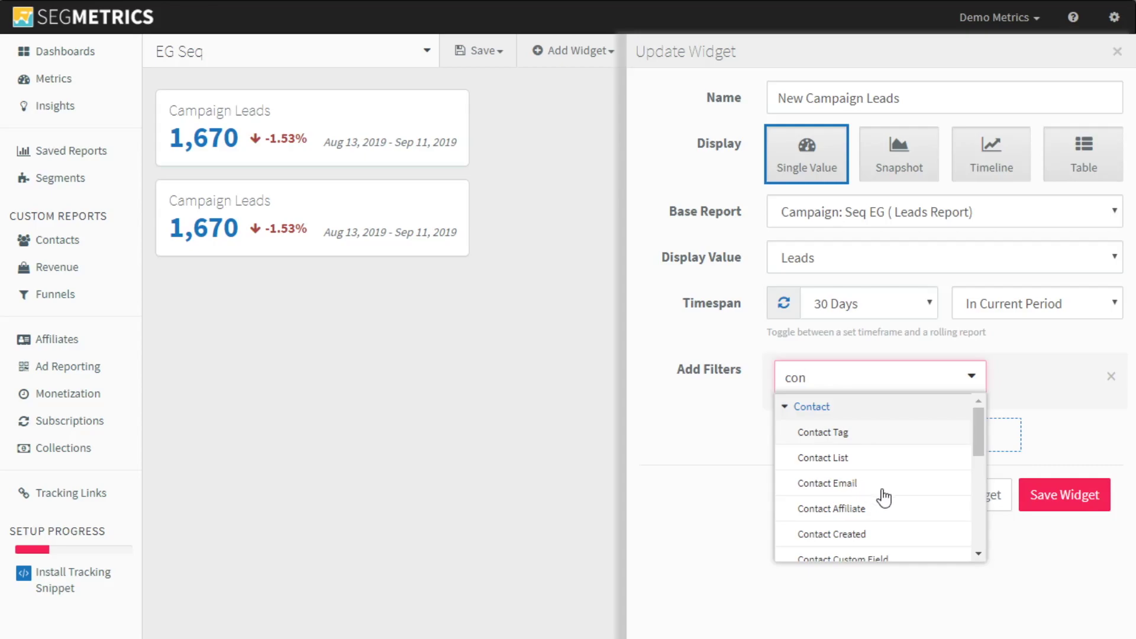
click(869, 534)
click(1050, 383)
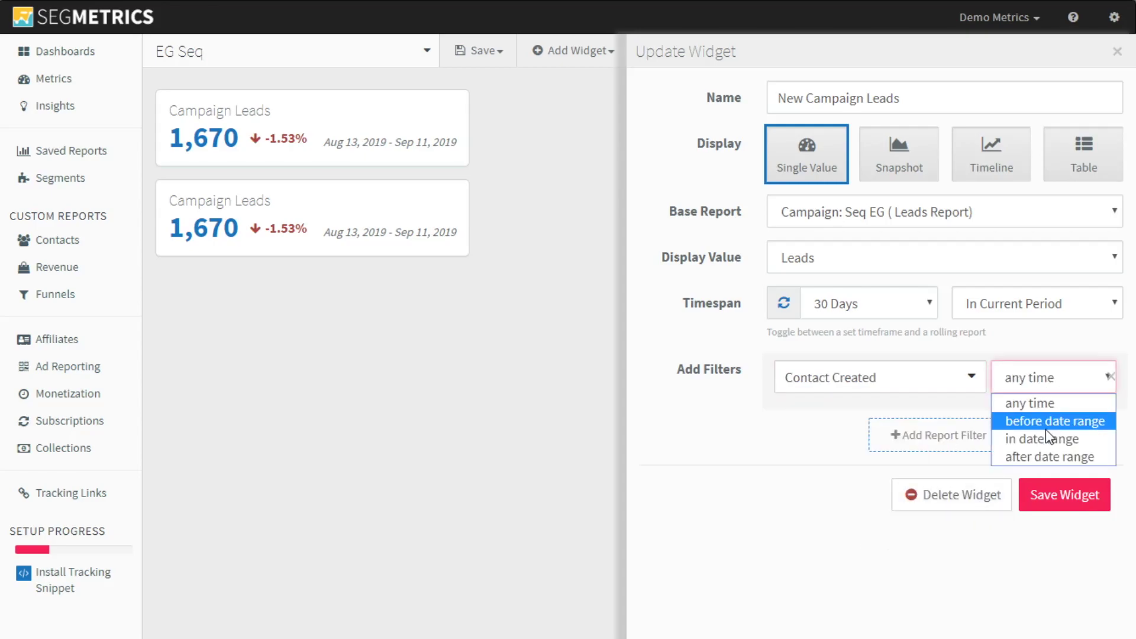
click(1052, 438)
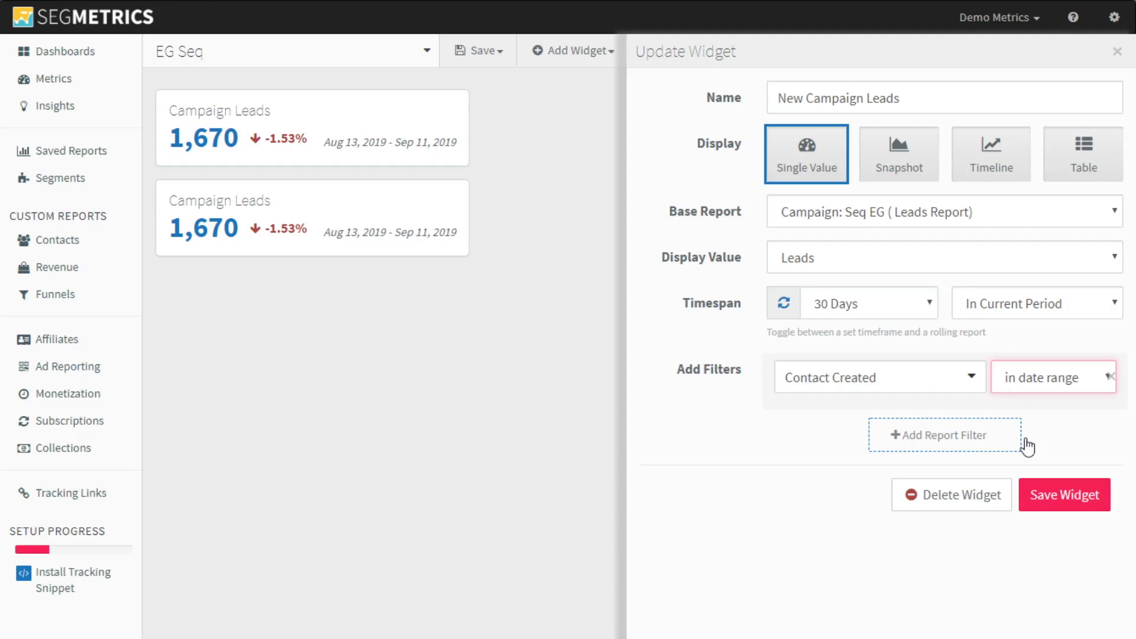
click(1049, 500)
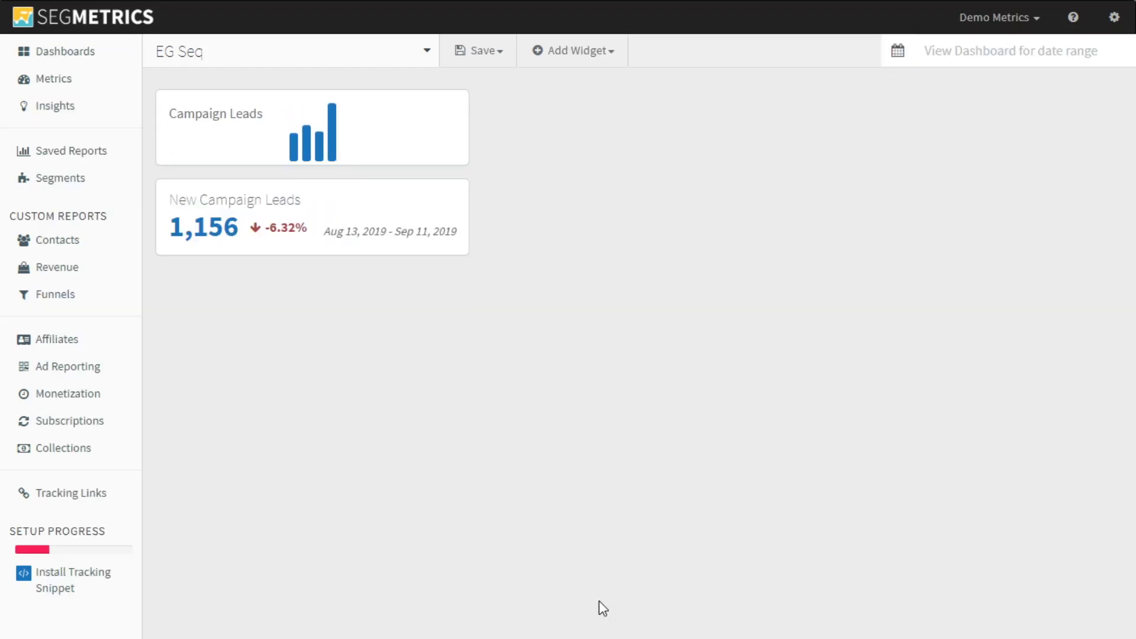
Place a copy of the Campaign Leads widget in a new right-hand column.
mouse_move(200, 228)
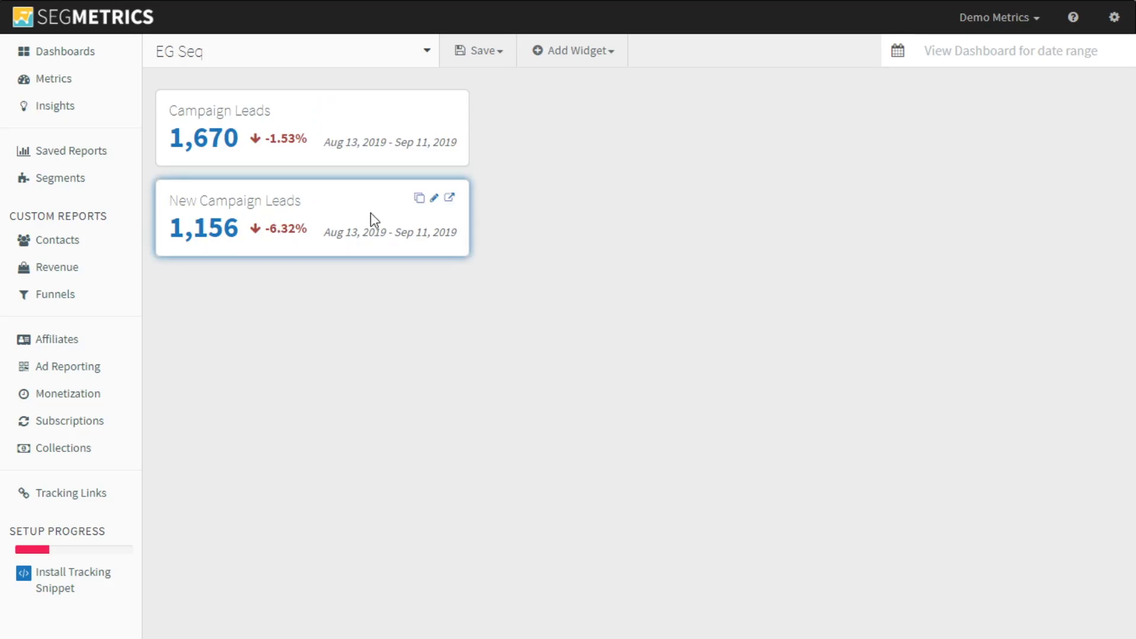
mouse_move(208, 112)
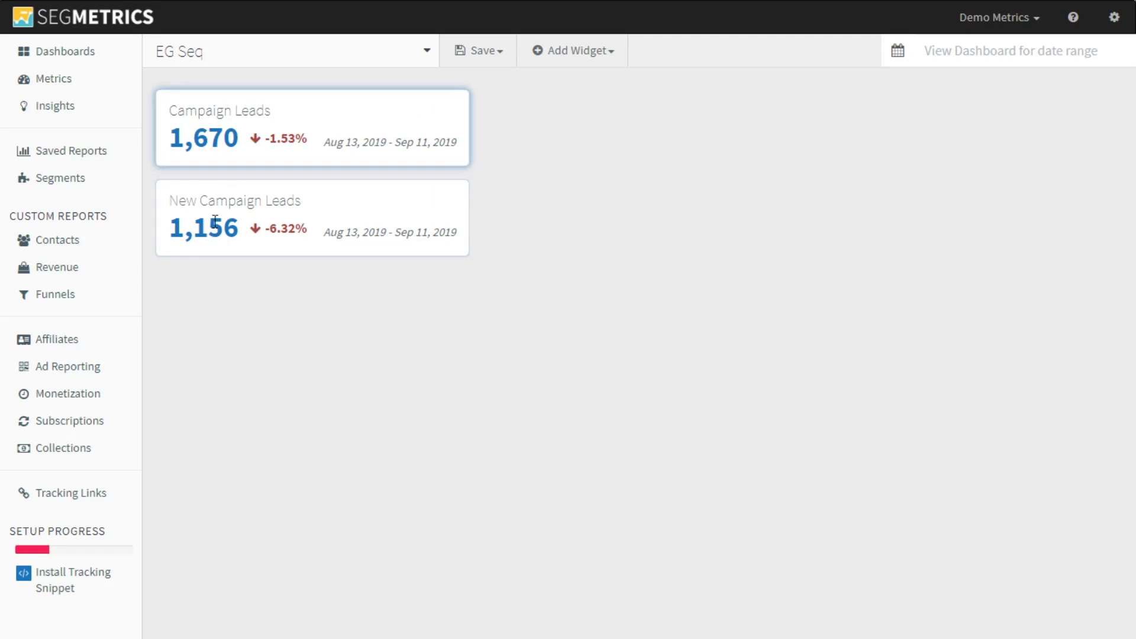
mouse_move(437, 206)
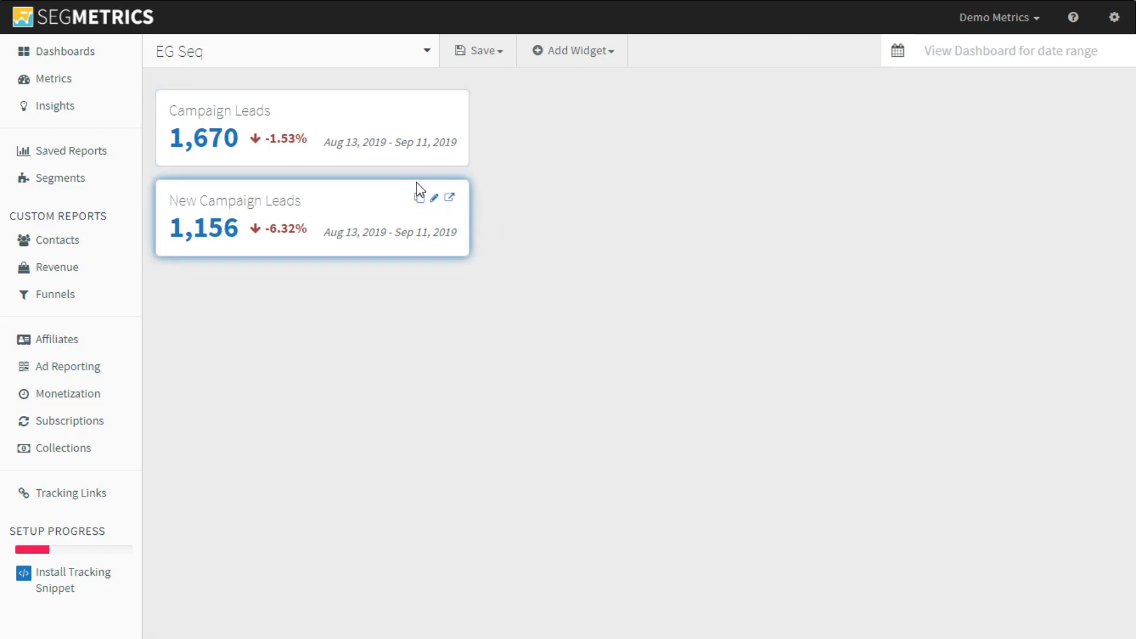
mouse_move(416, 119)
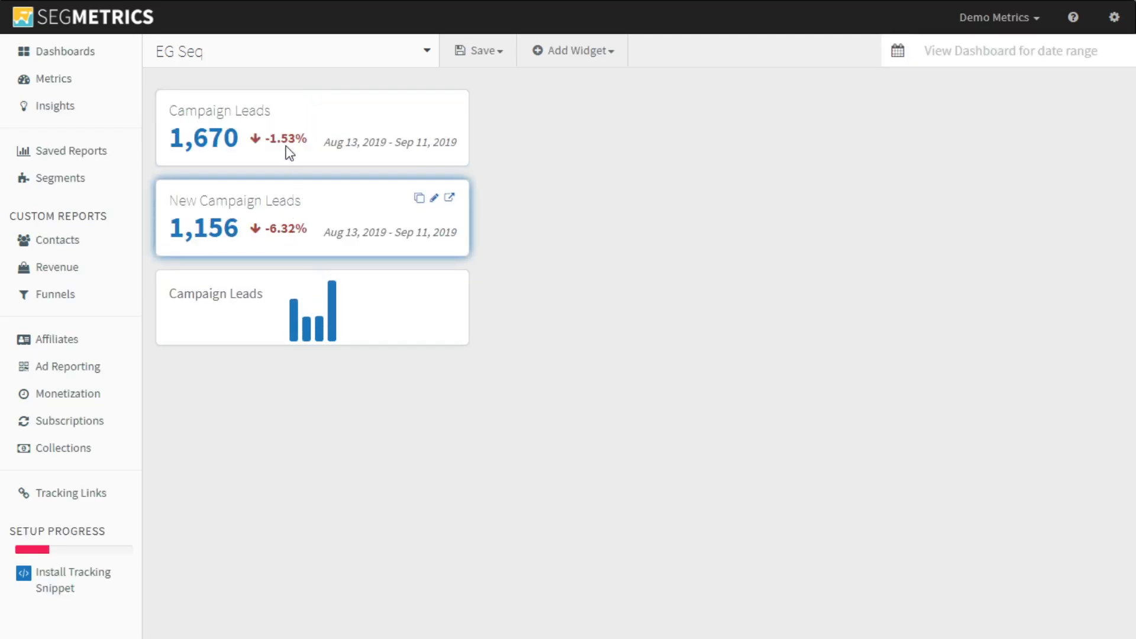
drag(292, 302, 628, 111)
click(760, 108)
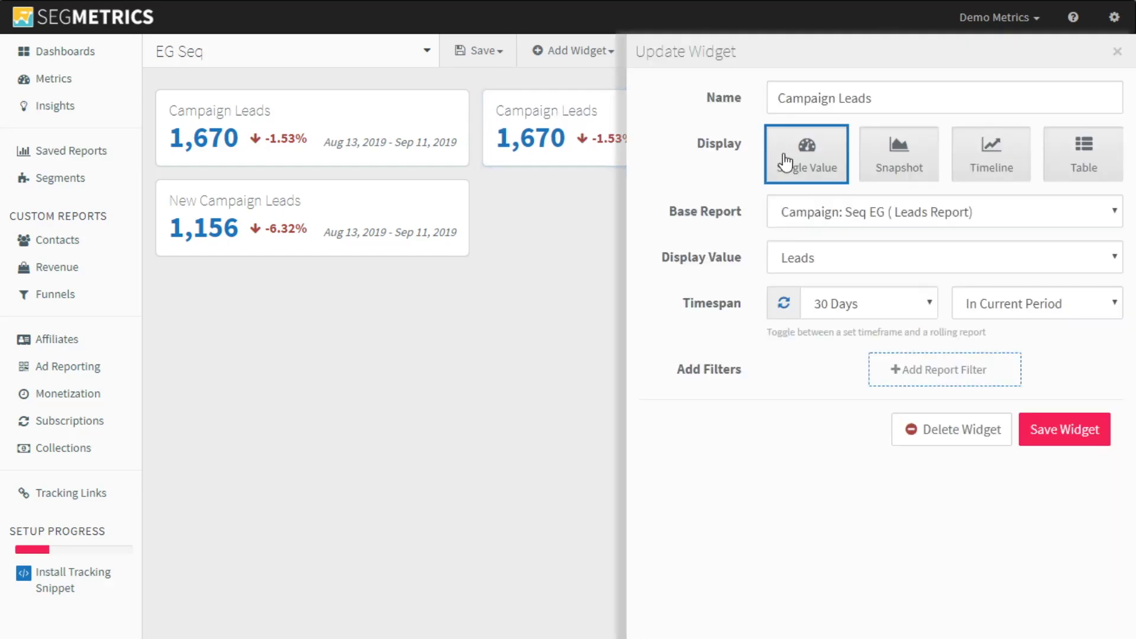
Switch the copied widget's display value to Customers and rename it 'Campaign Customers'.
click(878, 266)
click(904, 315)
click(1071, 447)
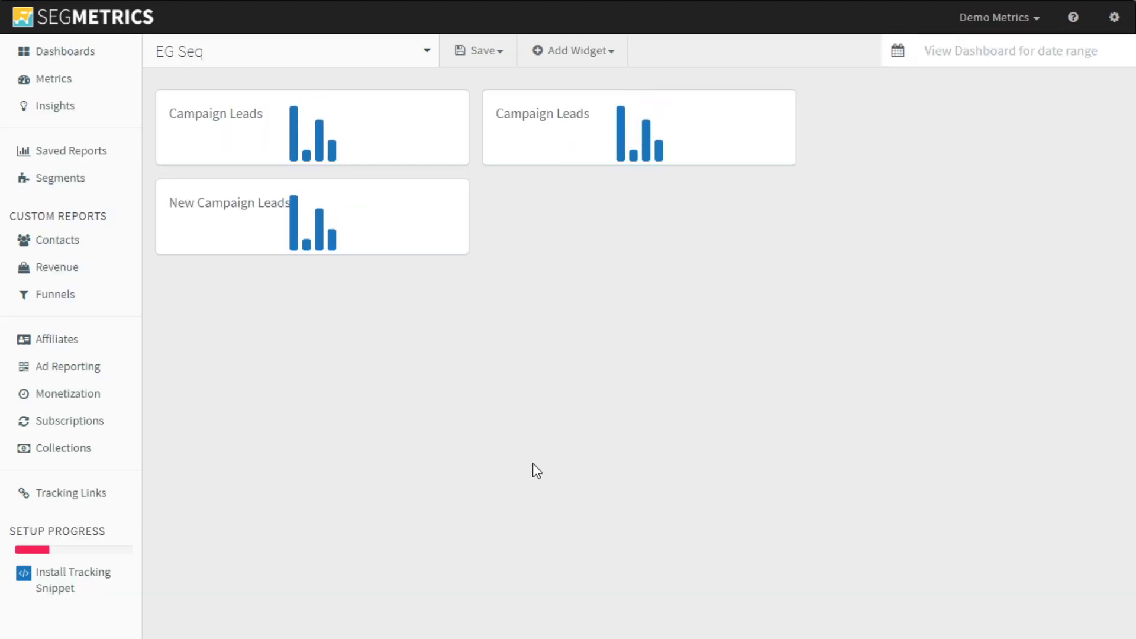
click(761, 106)
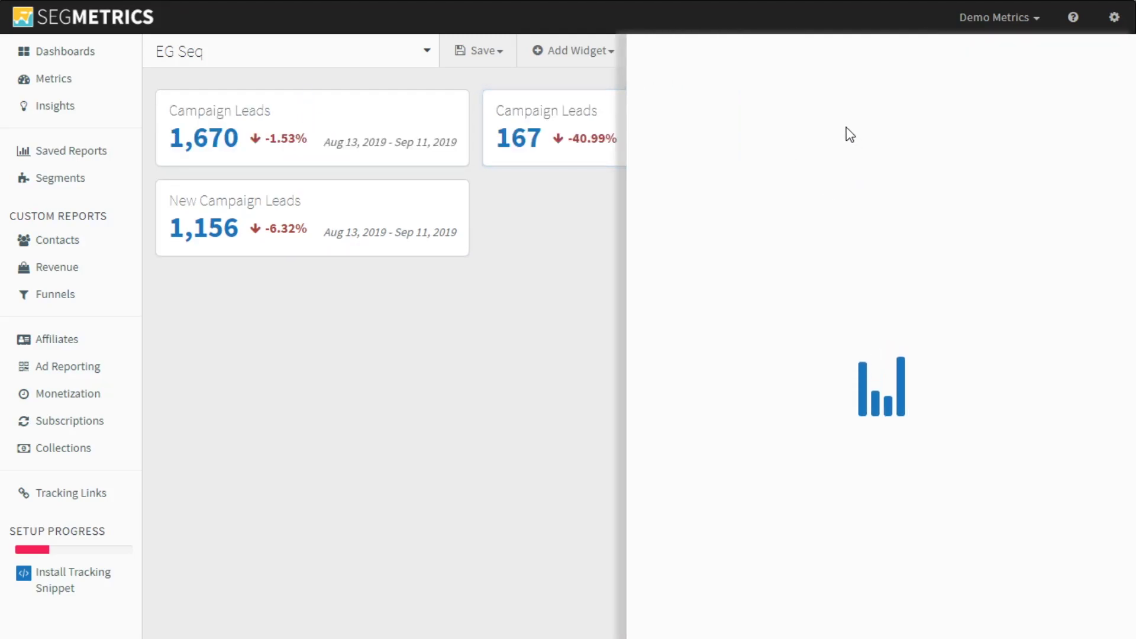
double_click(854, 99)
text(Customers)
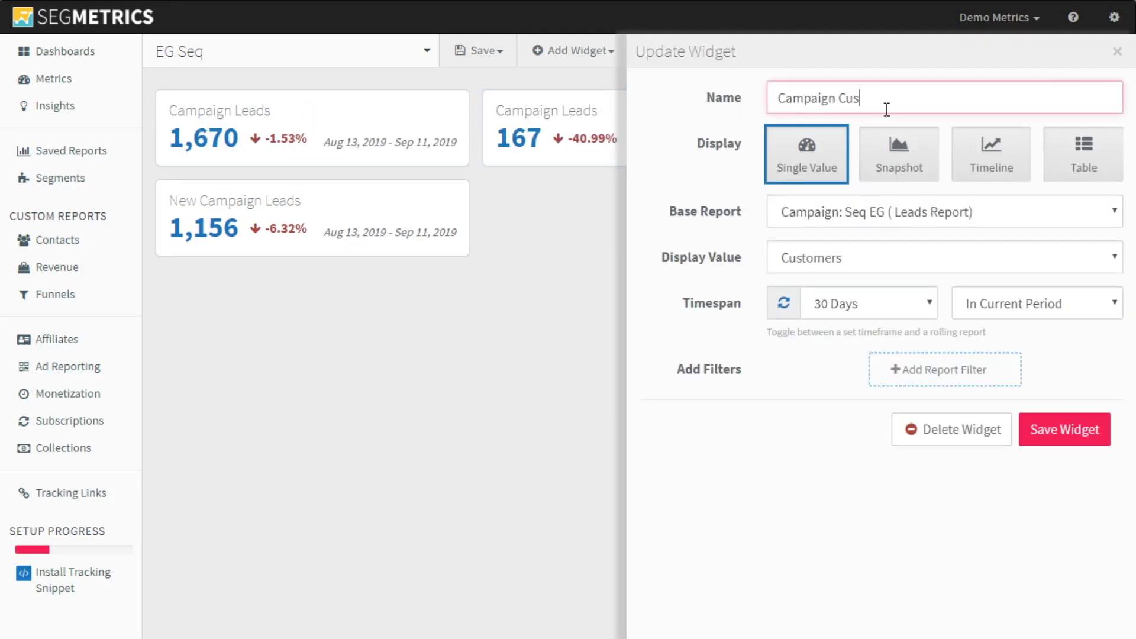
click(1069, 435)
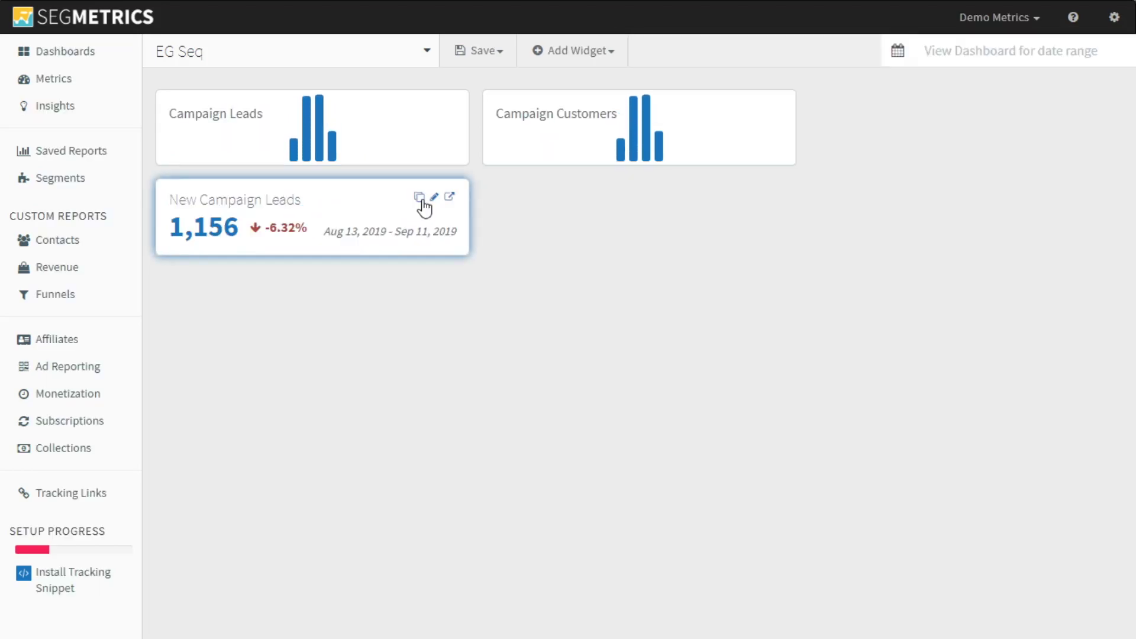
Duplicate New Campaign Leads below Campaign Customers and set its display value to Customers.
click(420, 199)
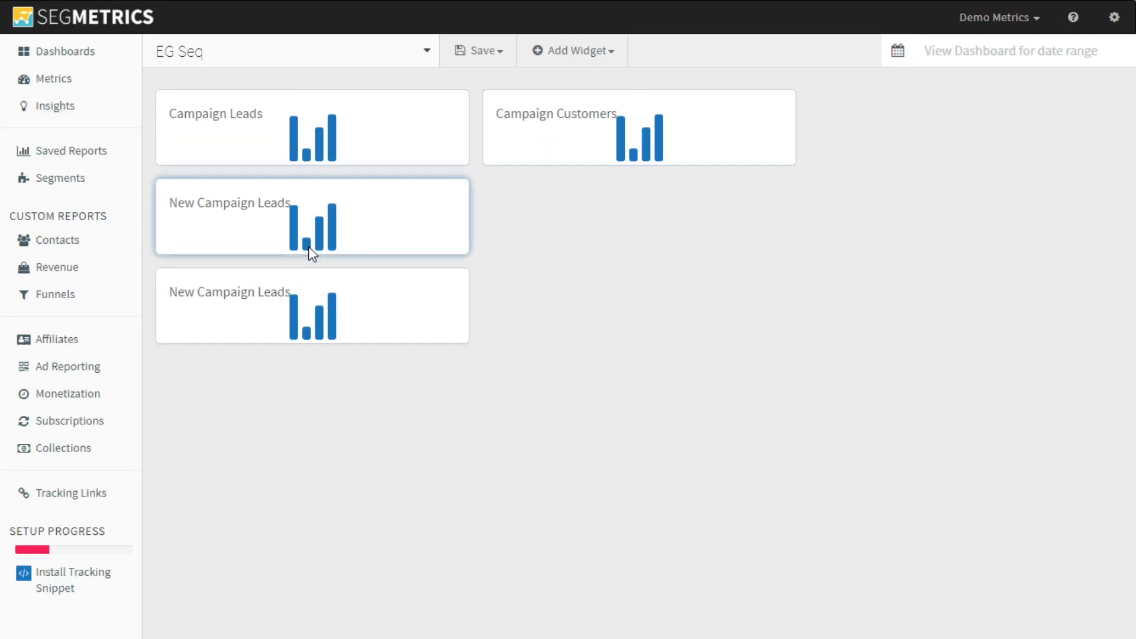
drag(246, 289, 581, 262)
mouse_move(330, 317)
mouse_down()
mouse_move(637, 188)
mouse_move(770, 199)
mouse_up()
click(761, 198)
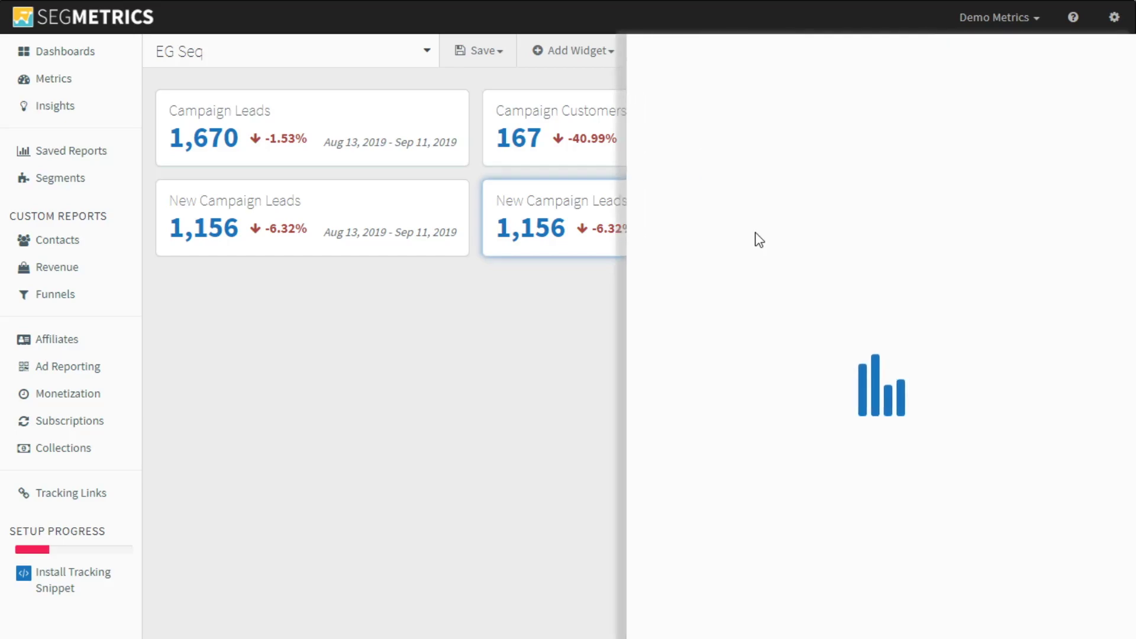
click(931, 254)
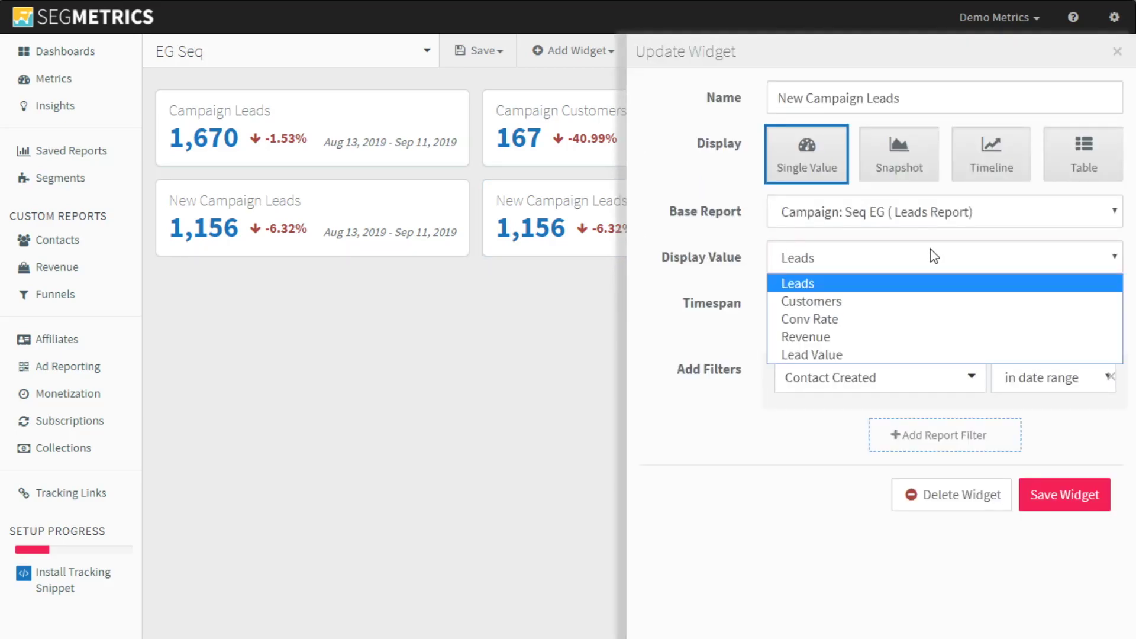
click(908, 307)
click(1082, 509)
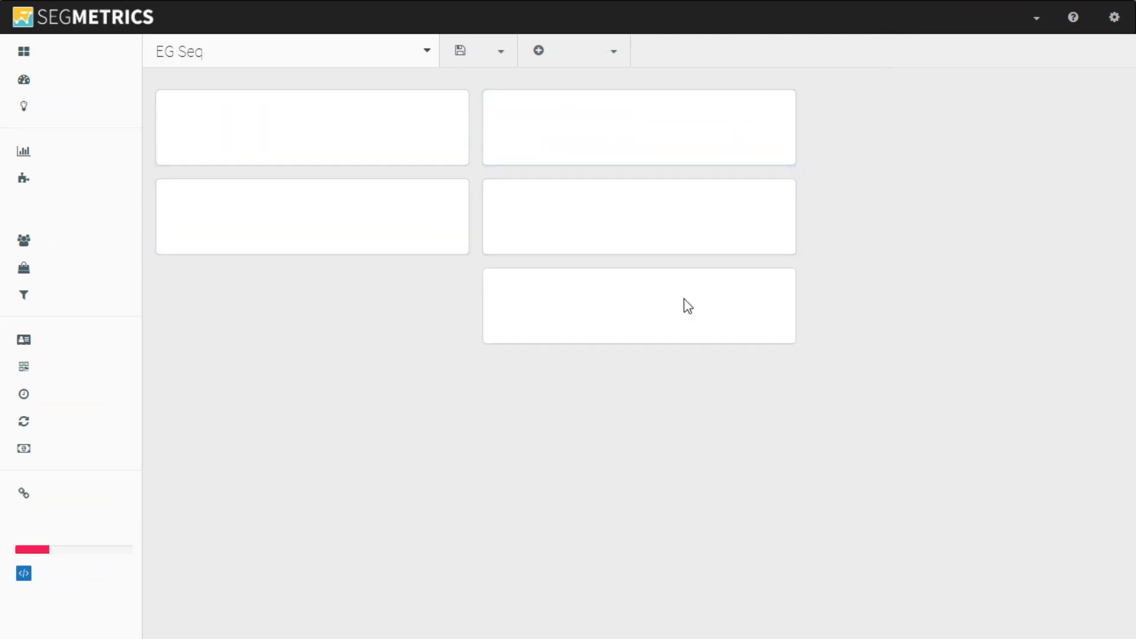
Move the Campaign Customers copy into a third column and set its display value to Revenue.
drag(629, 208, 1077, 122)
click(1088, 109)
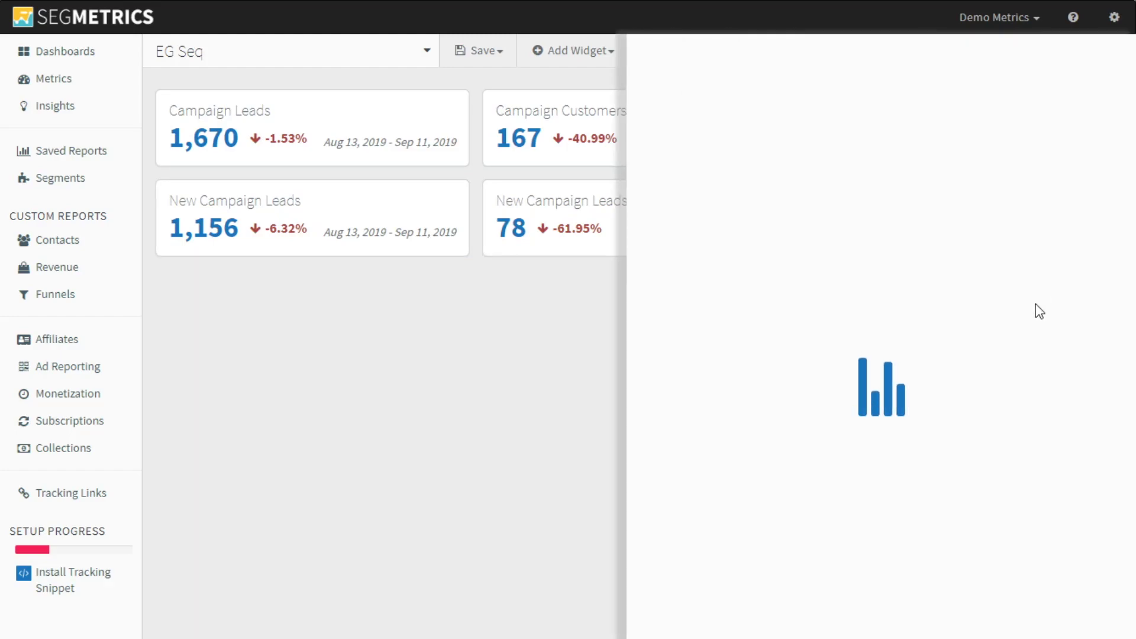
click(965, 259)
click(931, 335)
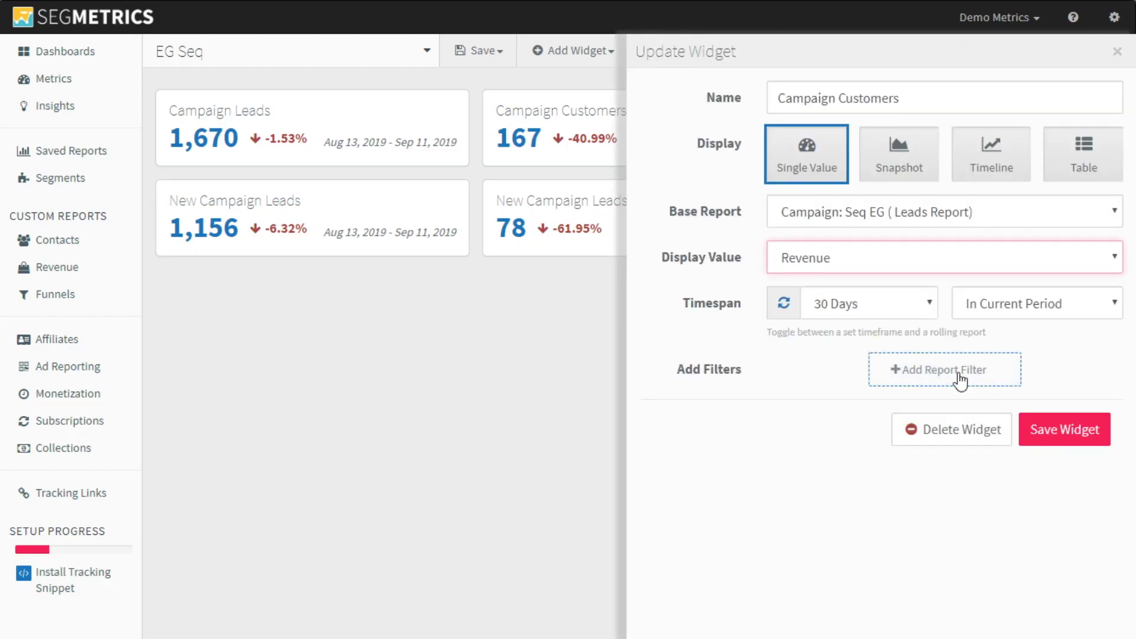
click(1019, 270)
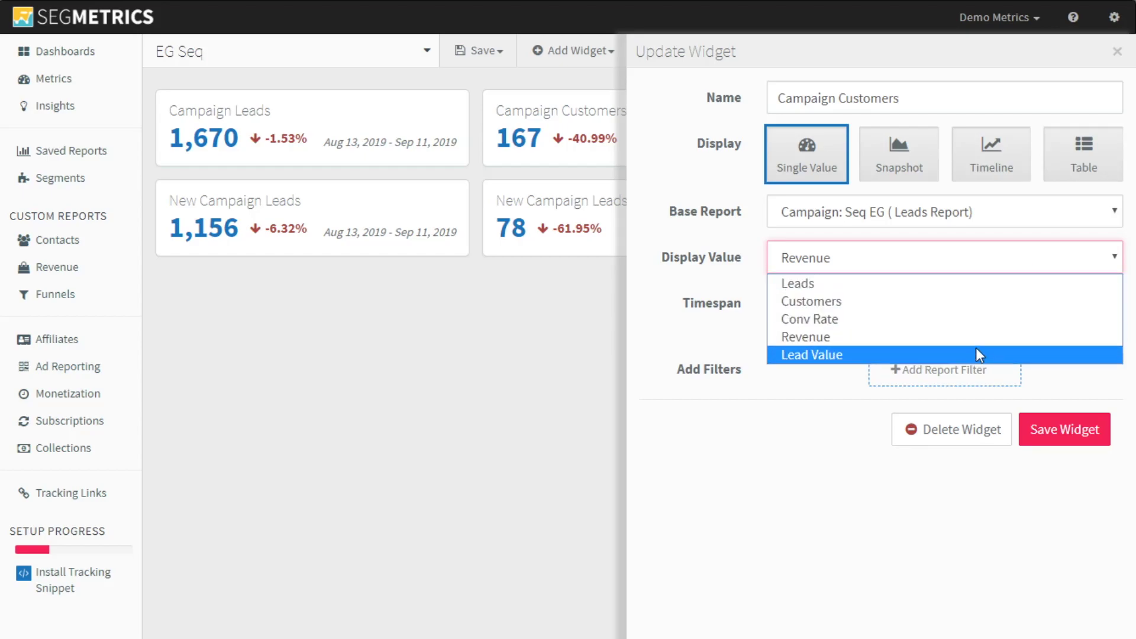
click(989, 338)
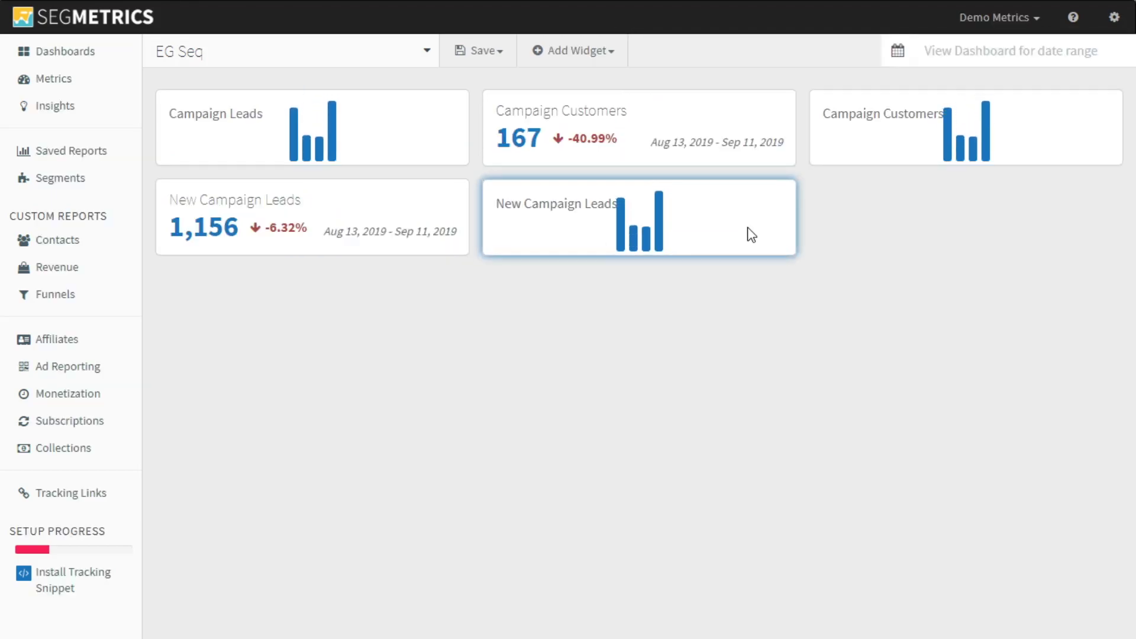
Move a New Campaign Leads copy into the third column and rename the top widget 'Campaign Revenue'.
mouse_move(767, 211)
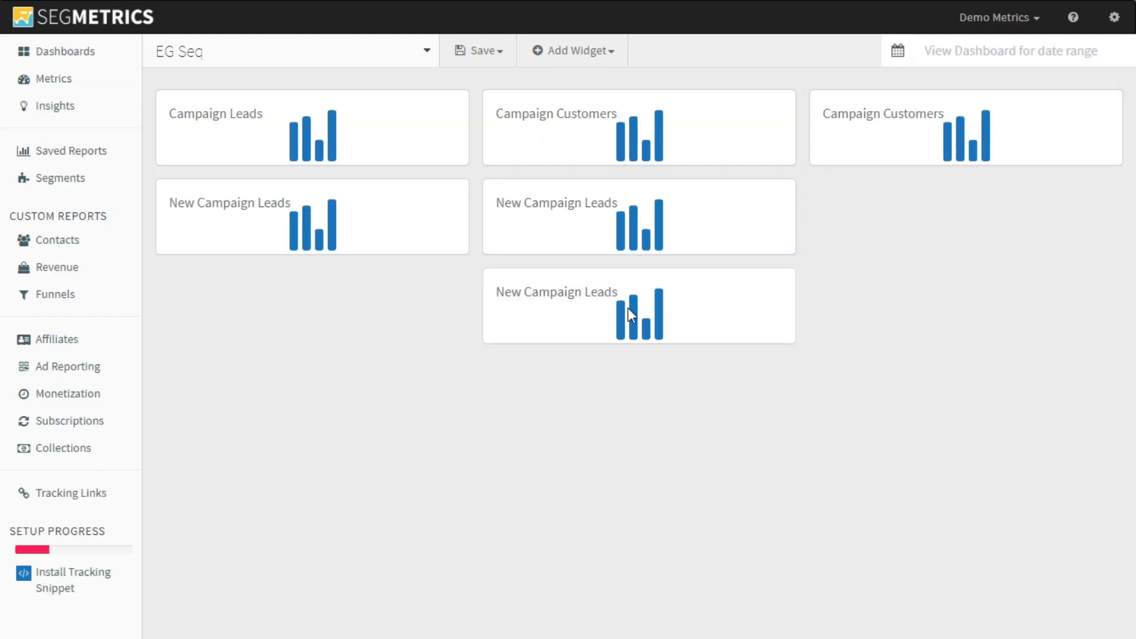
drag(626, 283, 944, 156)
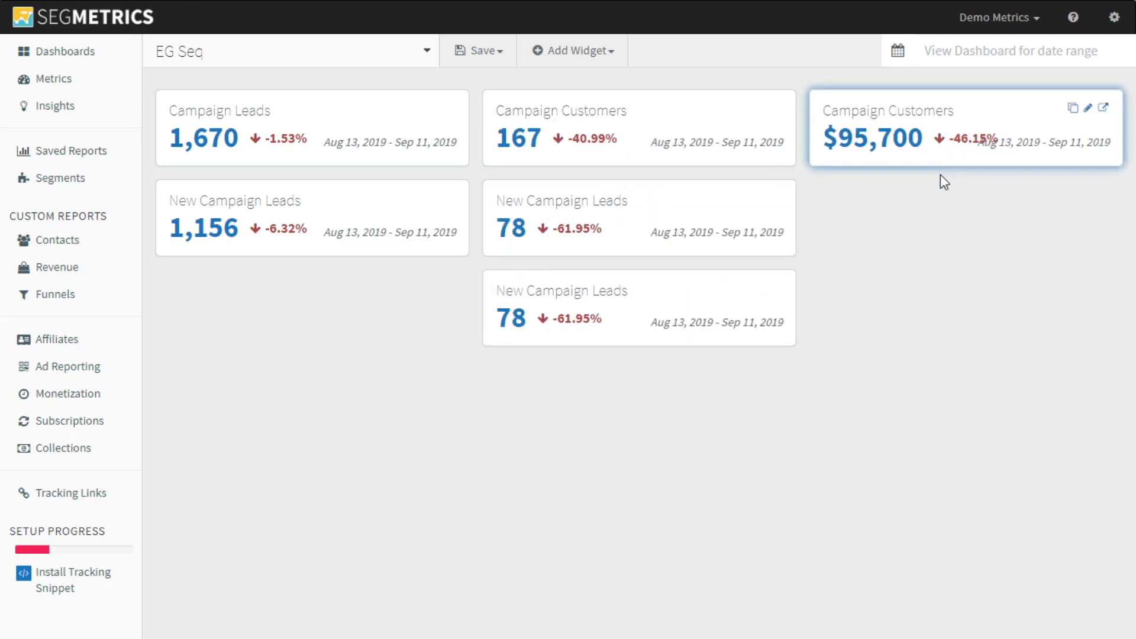
drag(655, 307, 912, 208)
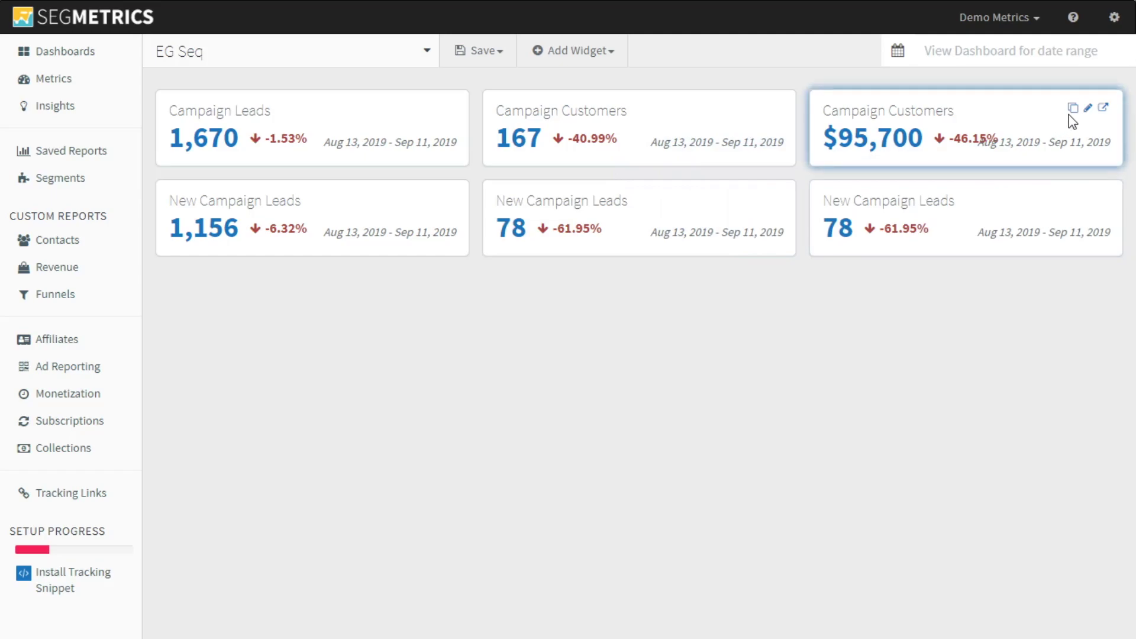
click(1090, 112)
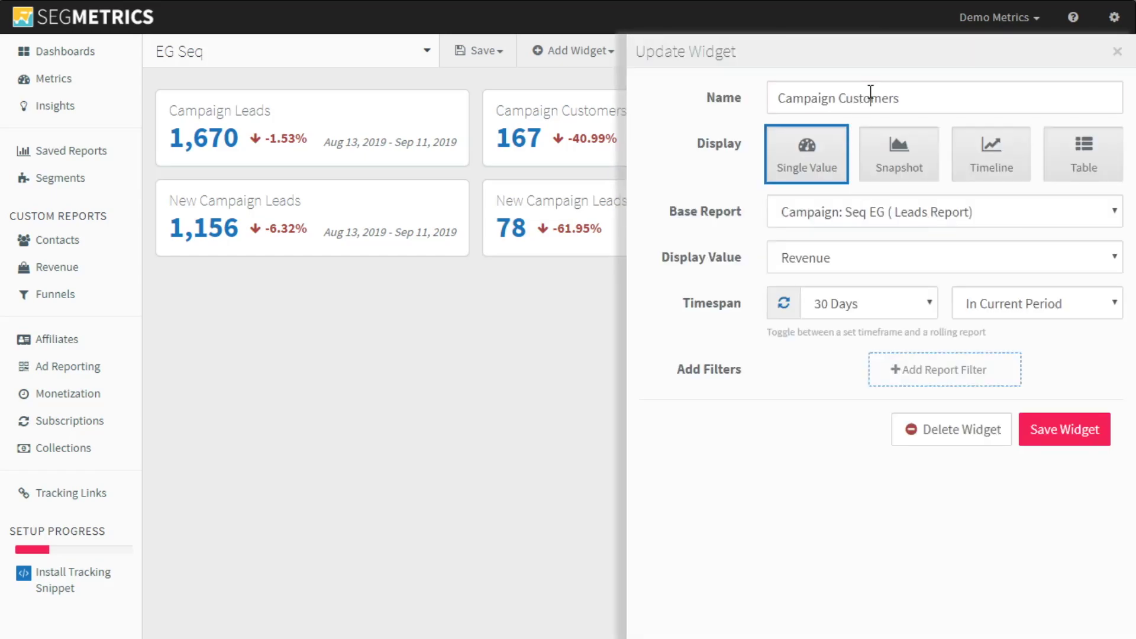
double_click(870, 98)
text(Reven)
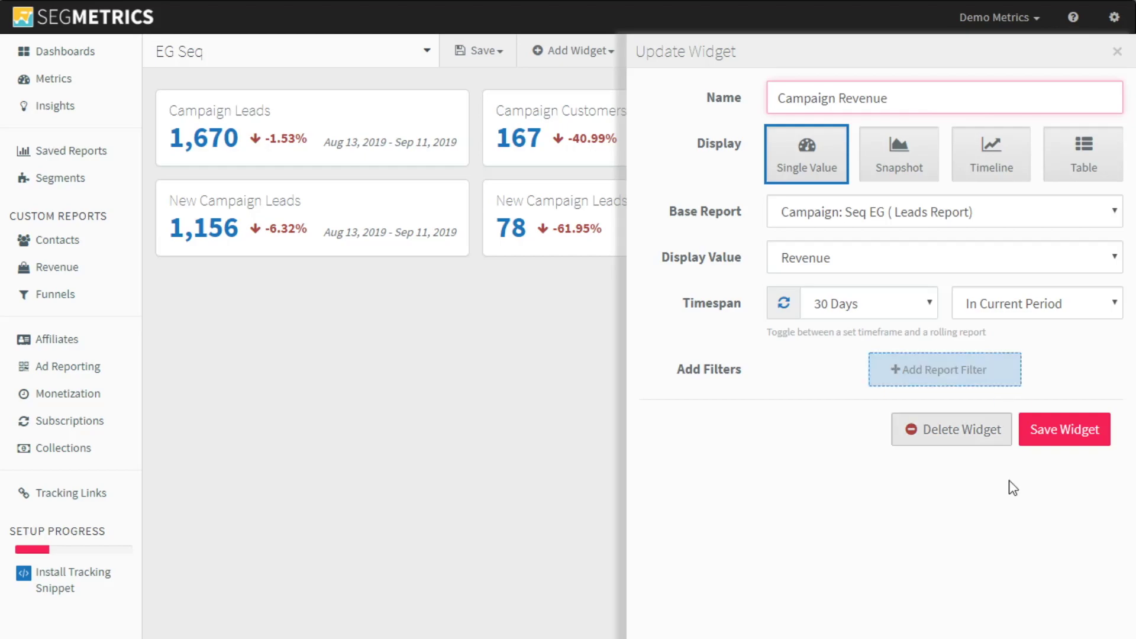
click(1073, 442)
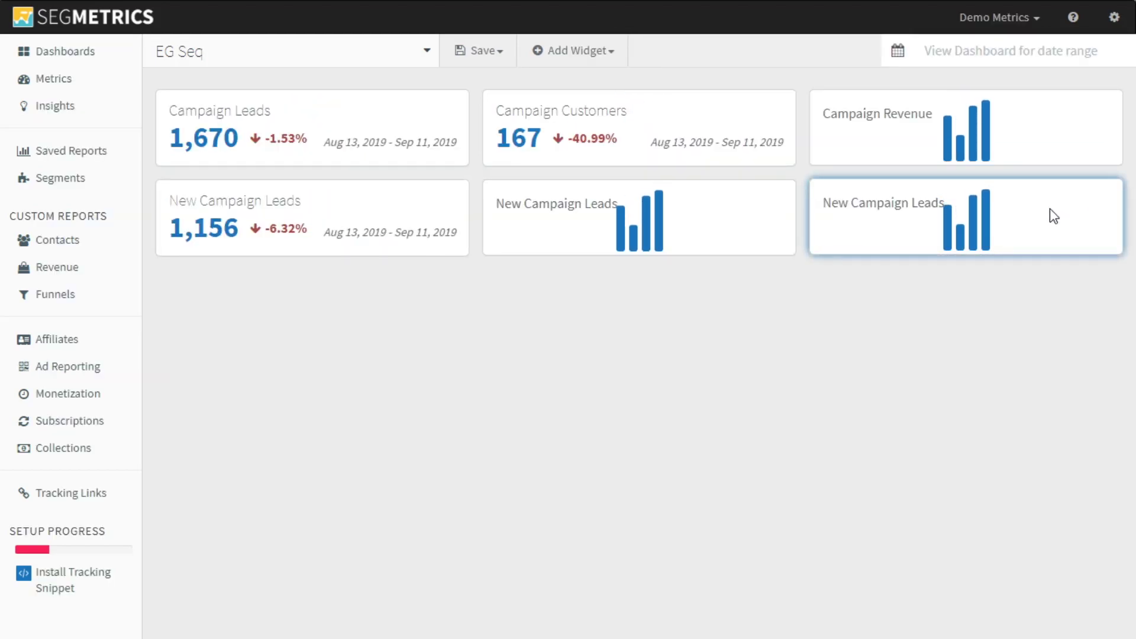
Rename the lower third-column widget 'New Campaign Revenue' and display Revenue, reading $43,300.
click(1095, 200)
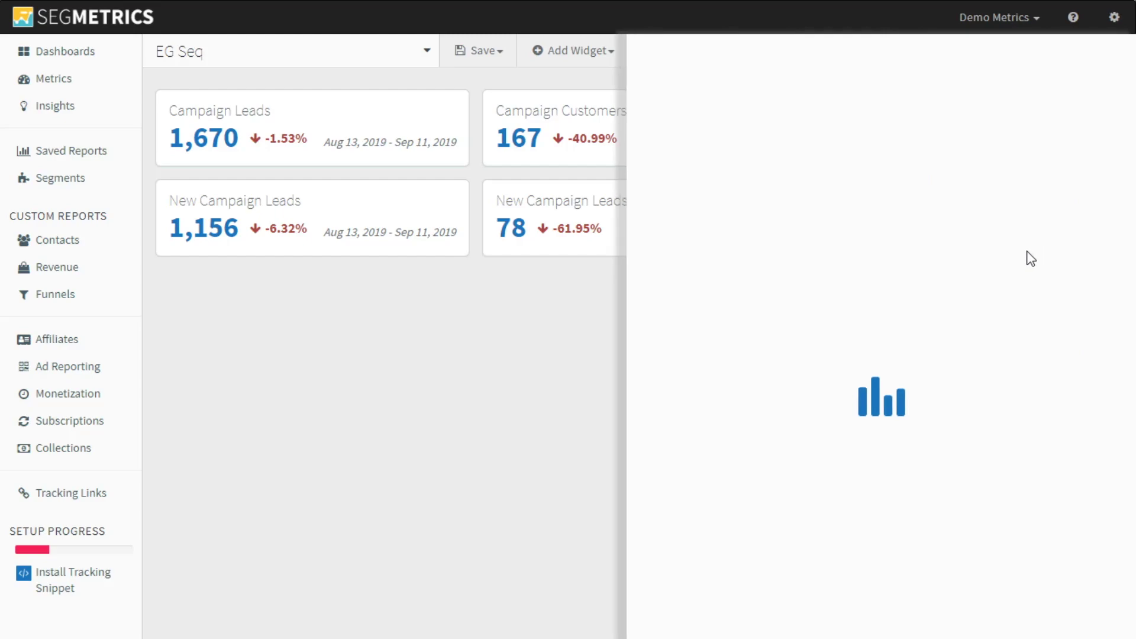
double_click(874, 96)
text(Re)
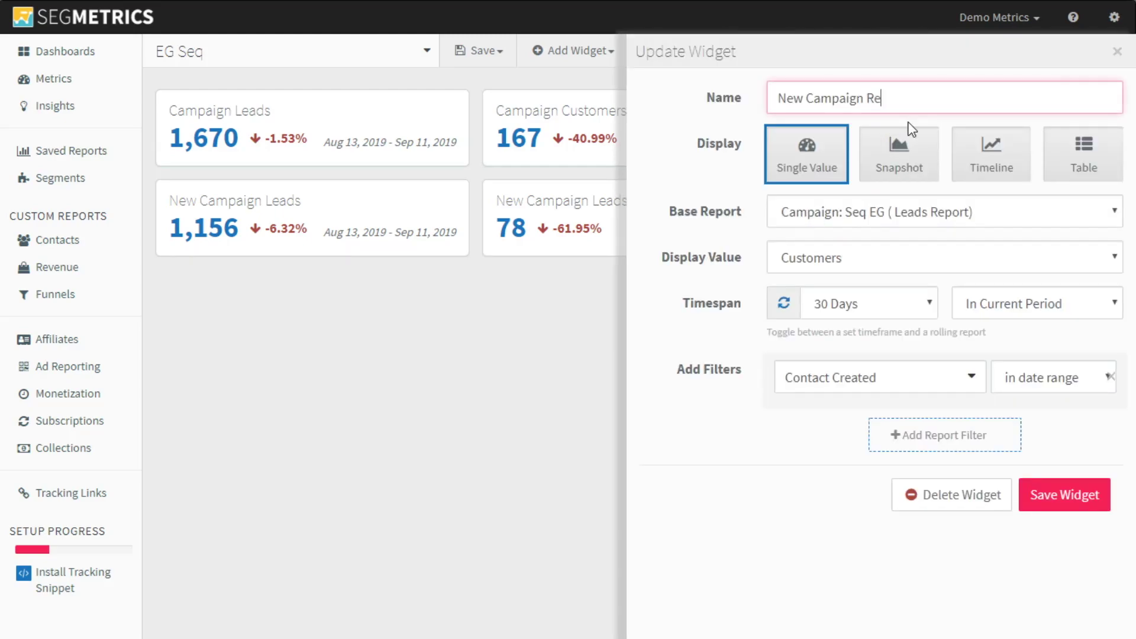
text(venue)
click(930, 256)
click(930, 336)
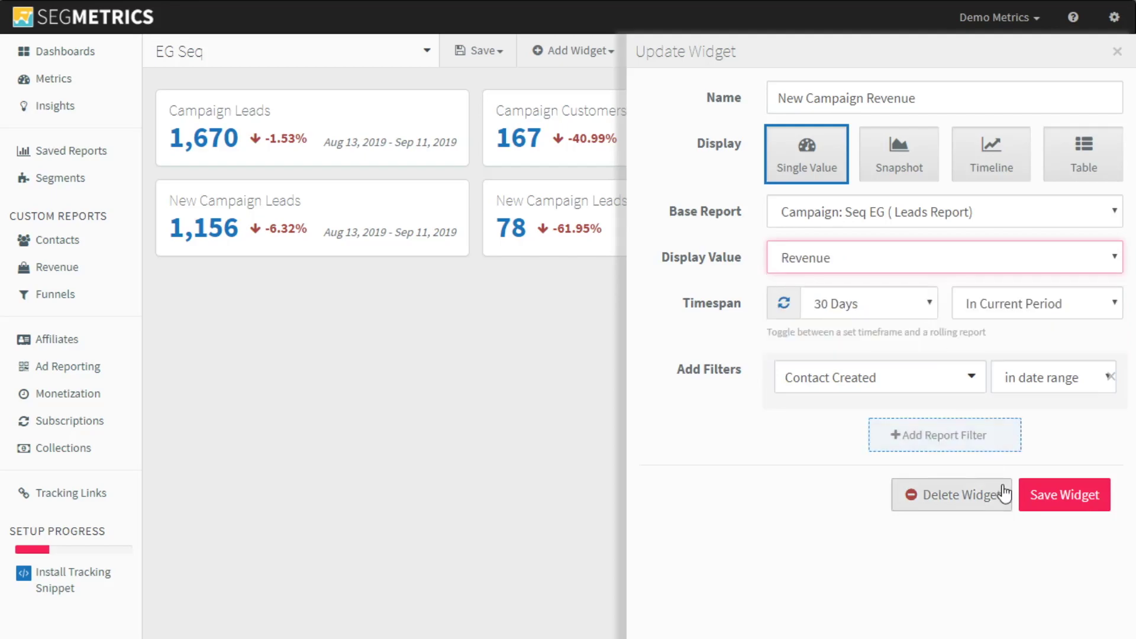
click(1051, 492)
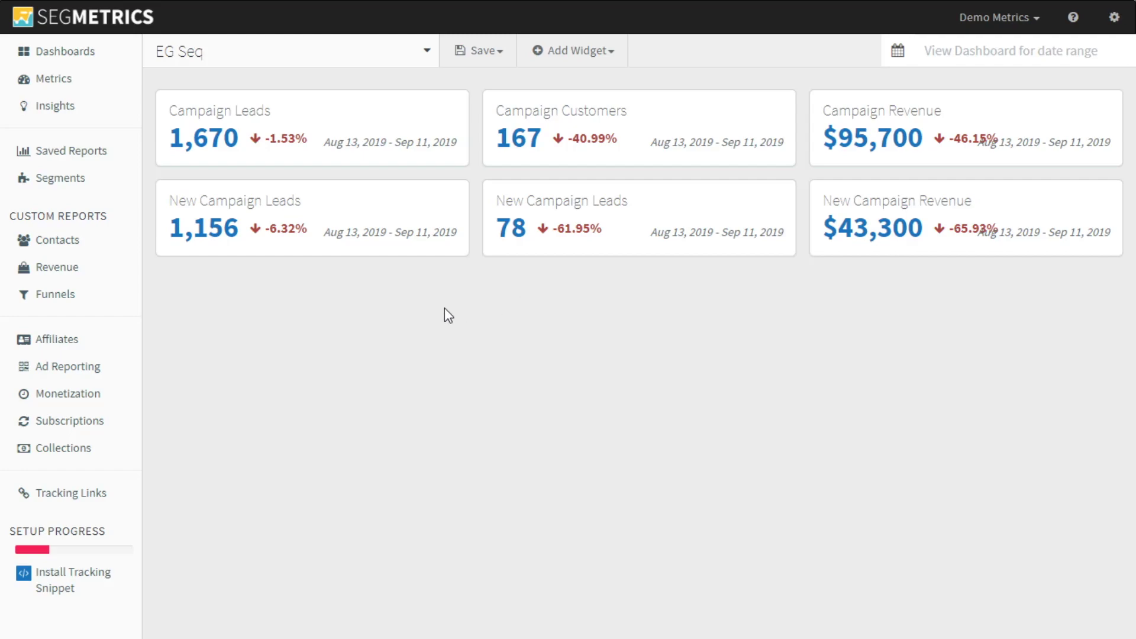
Start a report widget on the Seq EG Leads Report, shown as a table grouped by Click URL.
click(550, 52)
click(598, 89)
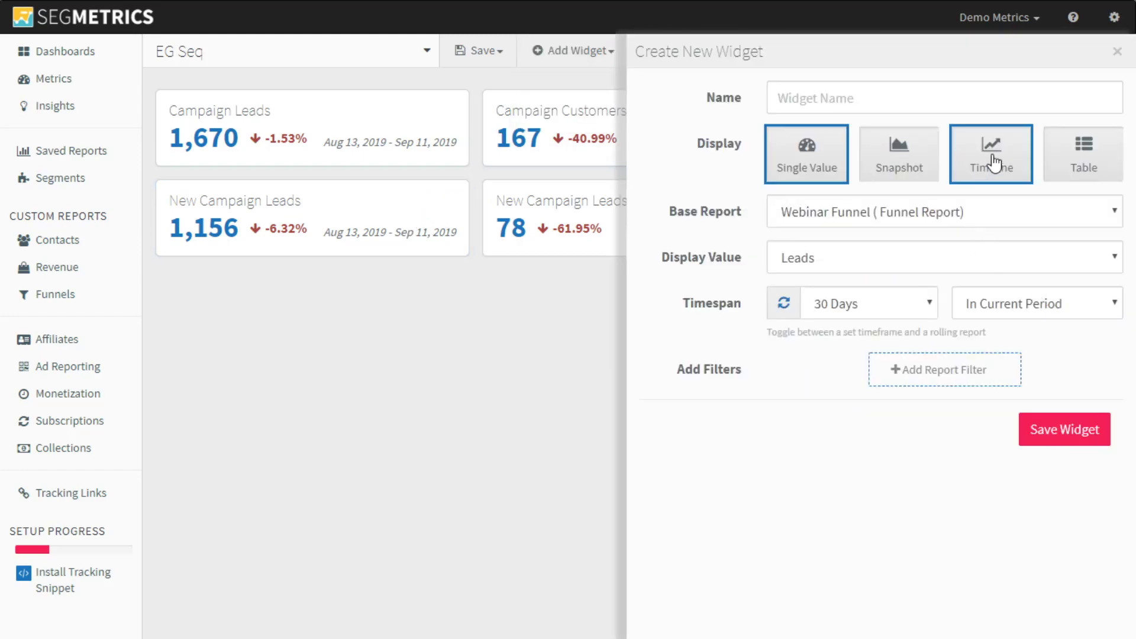
click(953, 222)
click(944, 253)
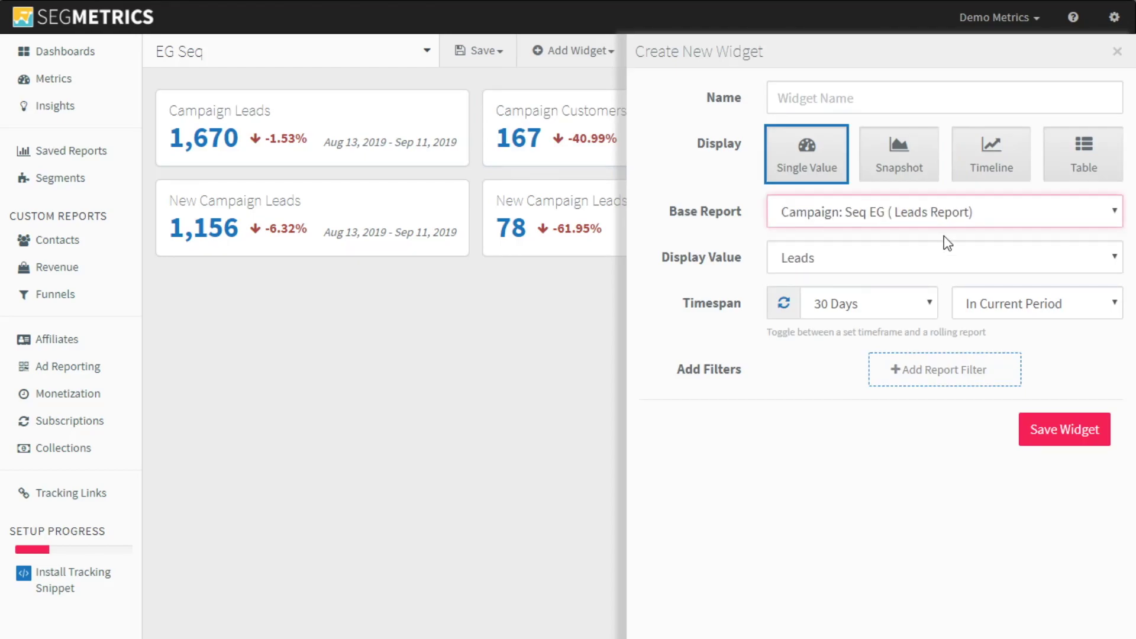
click(1072, 167)
click(886, 266)
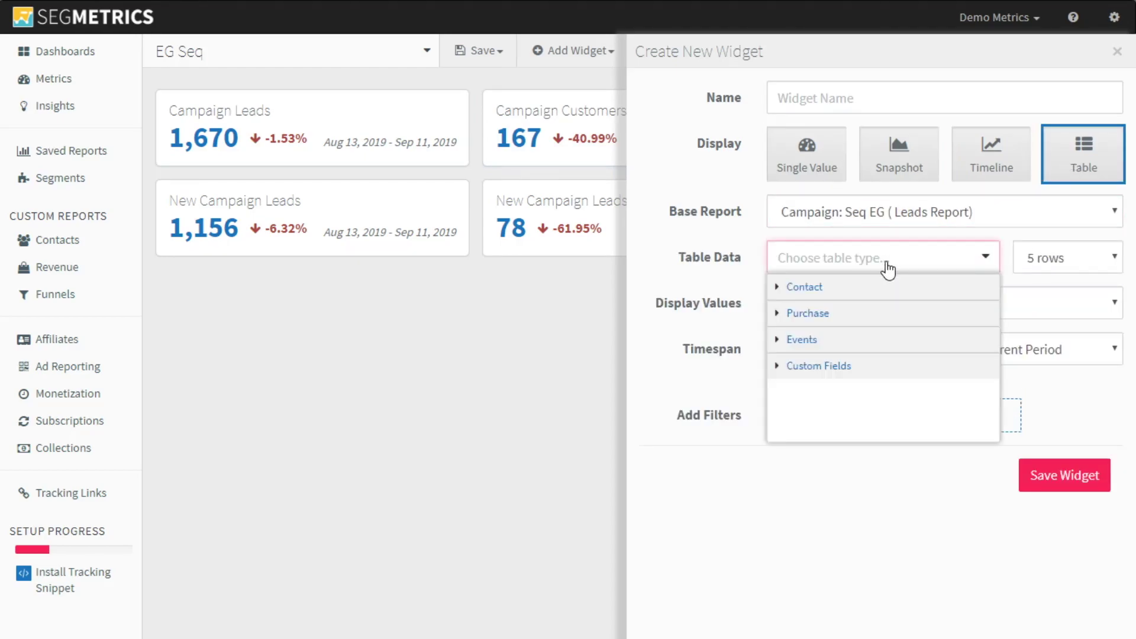
text(url)
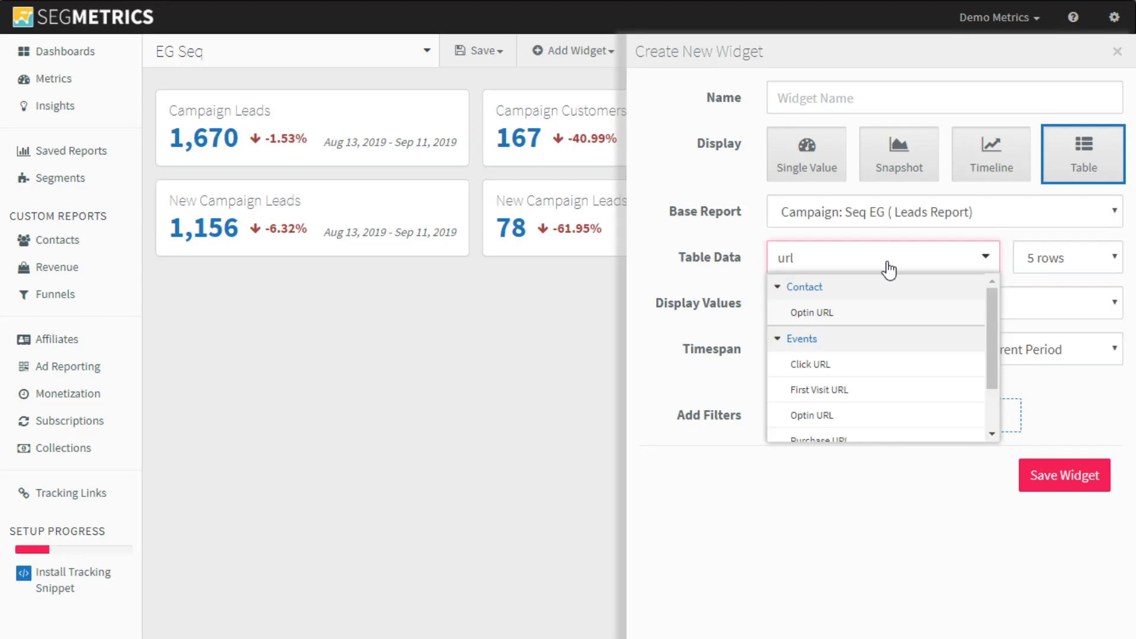
click(888, 366)
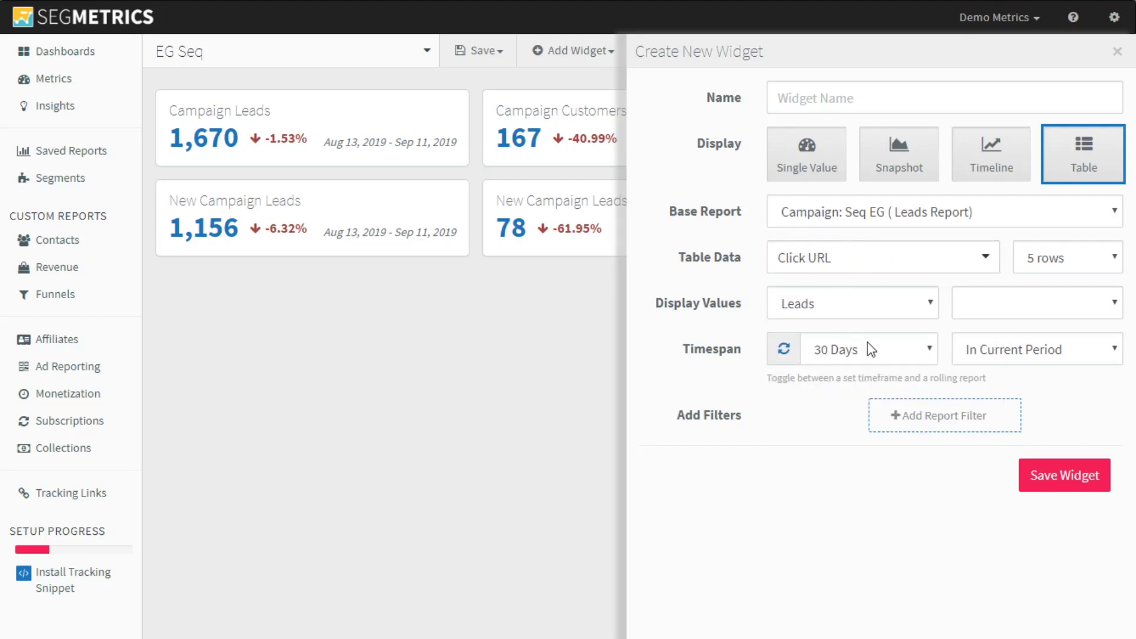
Make Lead Value the table's second column and show 10 rows.
click(961, 308)
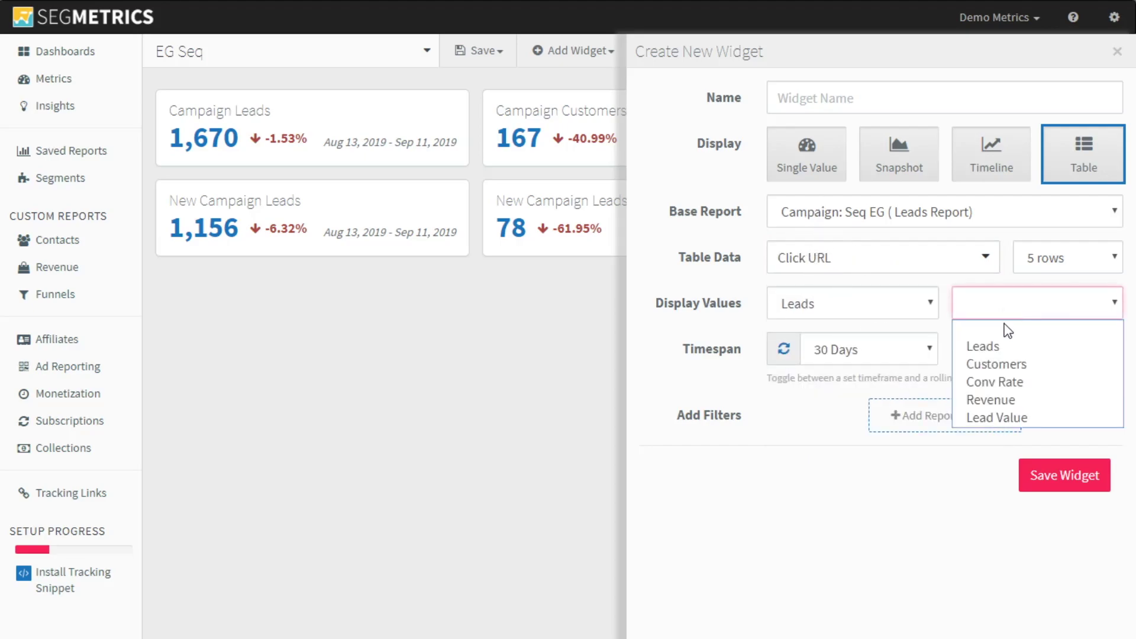
click(1020, 379)
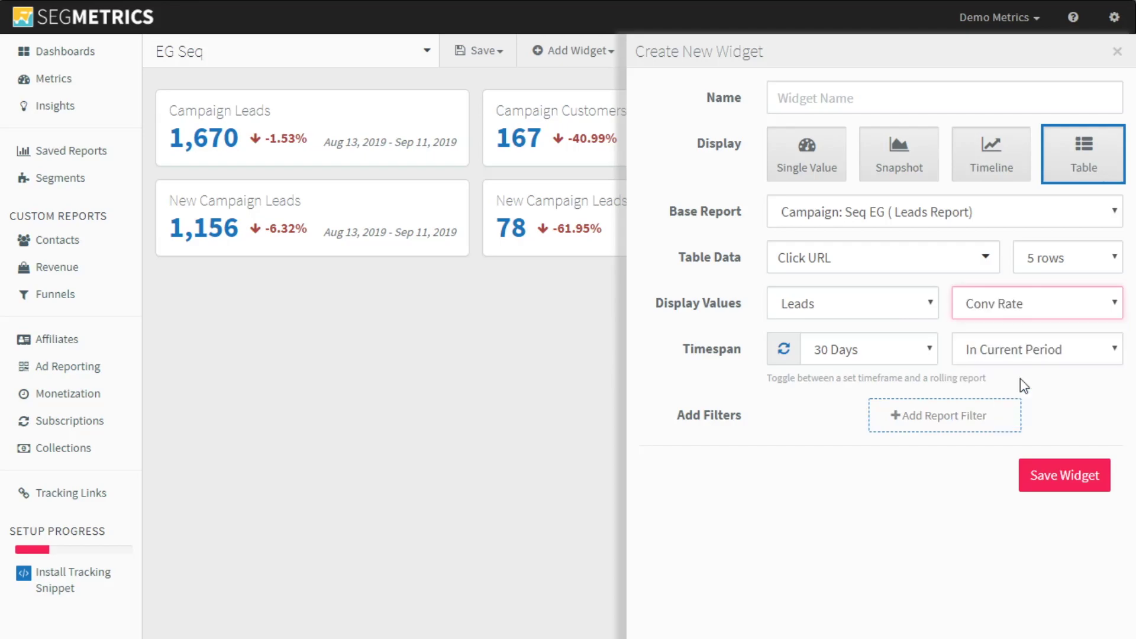
click(982, 306)
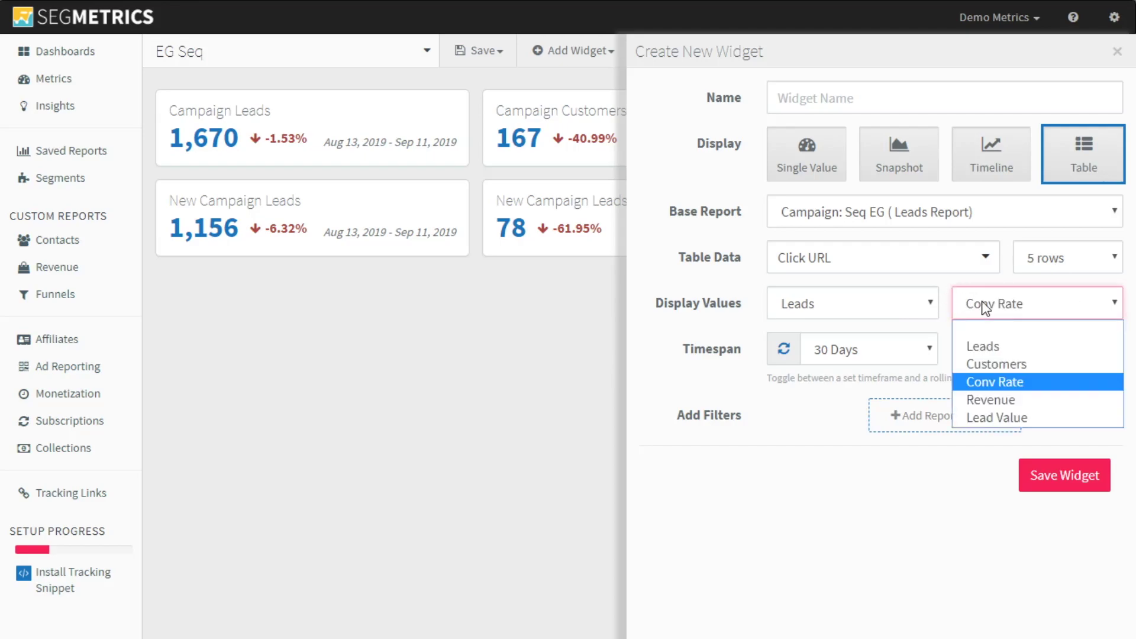
click(1017, 416)
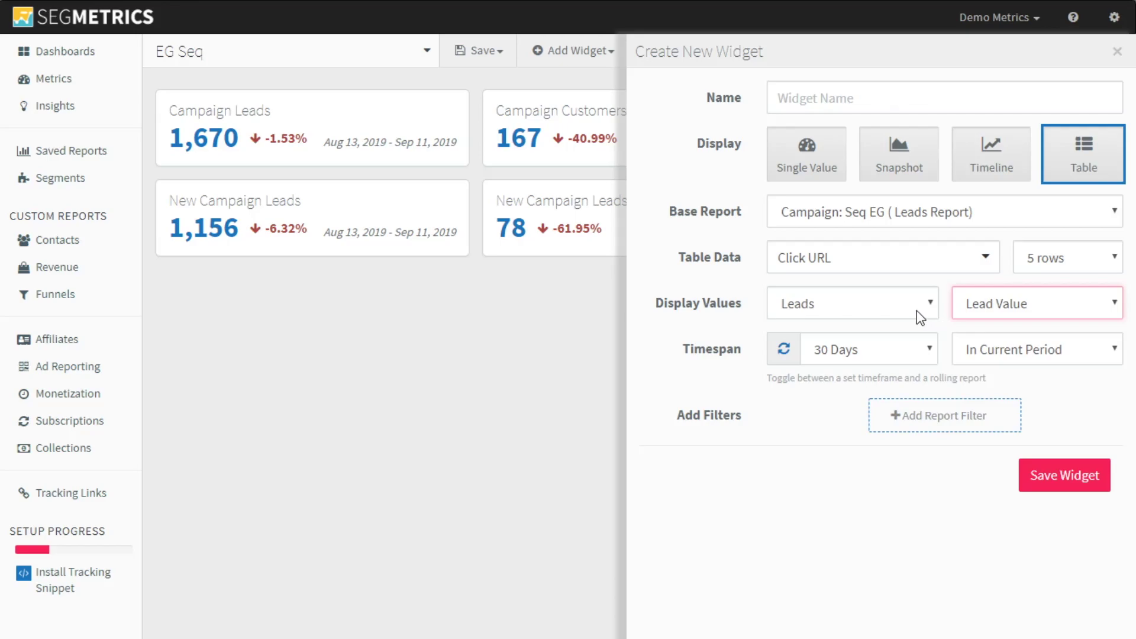
click(1074, 257)
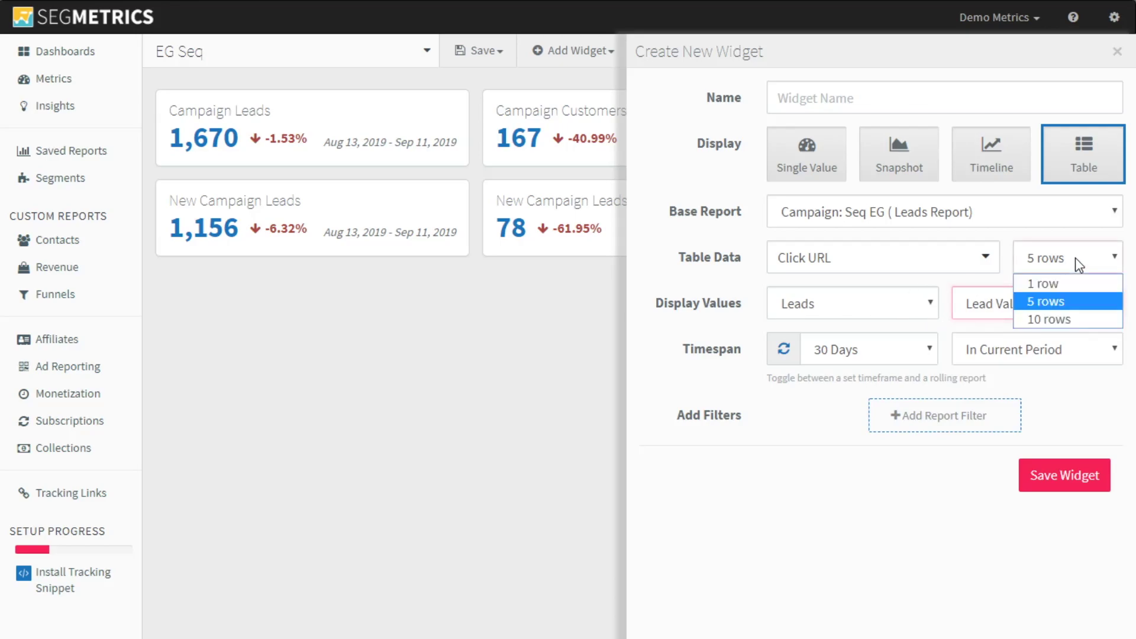
click(1073, 319)
click(1036, 477)
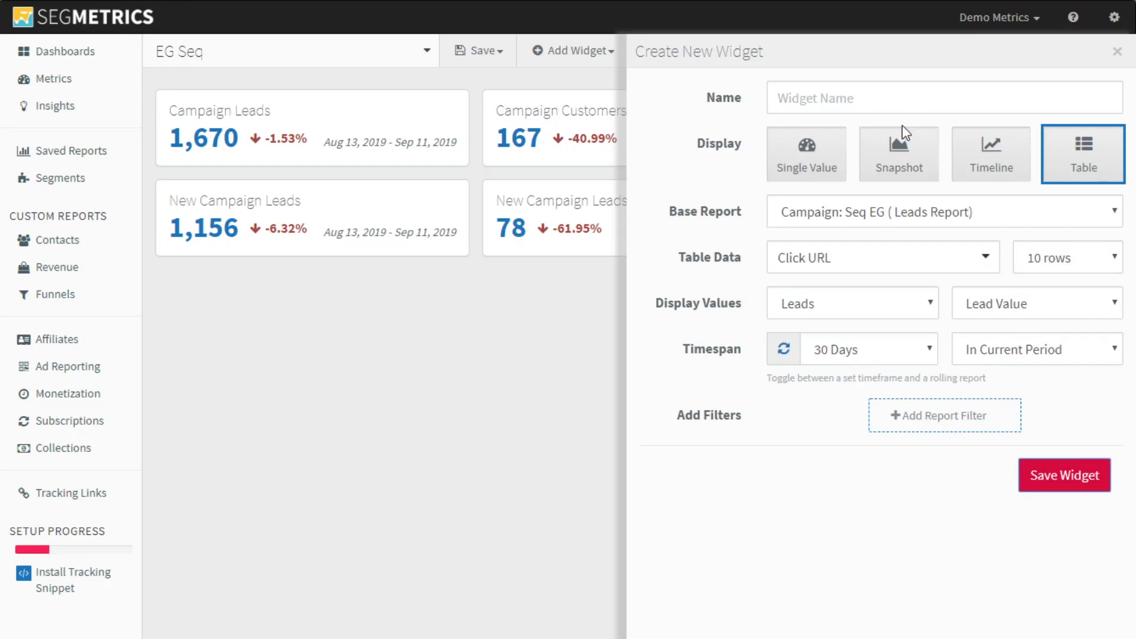
Name the widget 'Landing Pages', save it, and move it below the campaign lead cards.
click(888, 102)
text(LAndingPages)
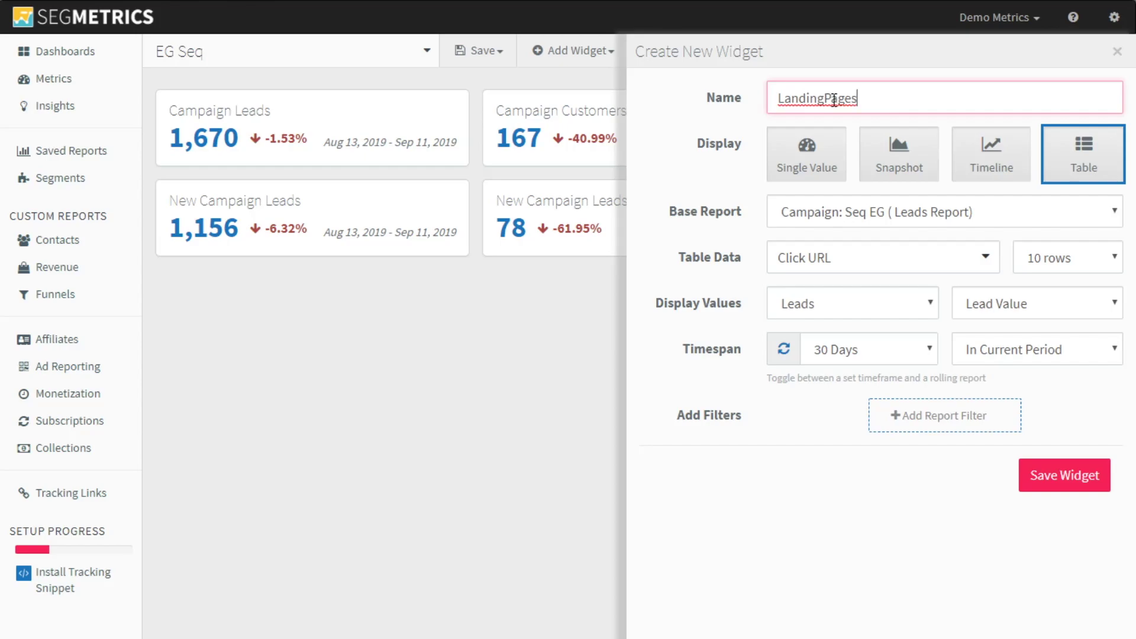
click(824, 99)
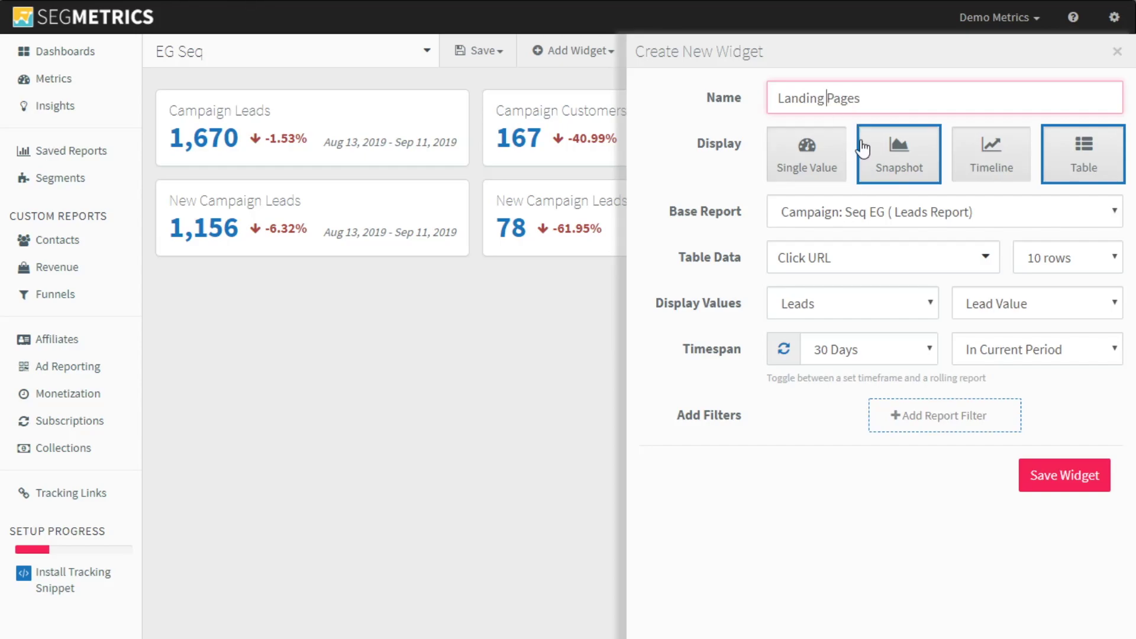
click(918, 425)
click(861, 438)
text(url)
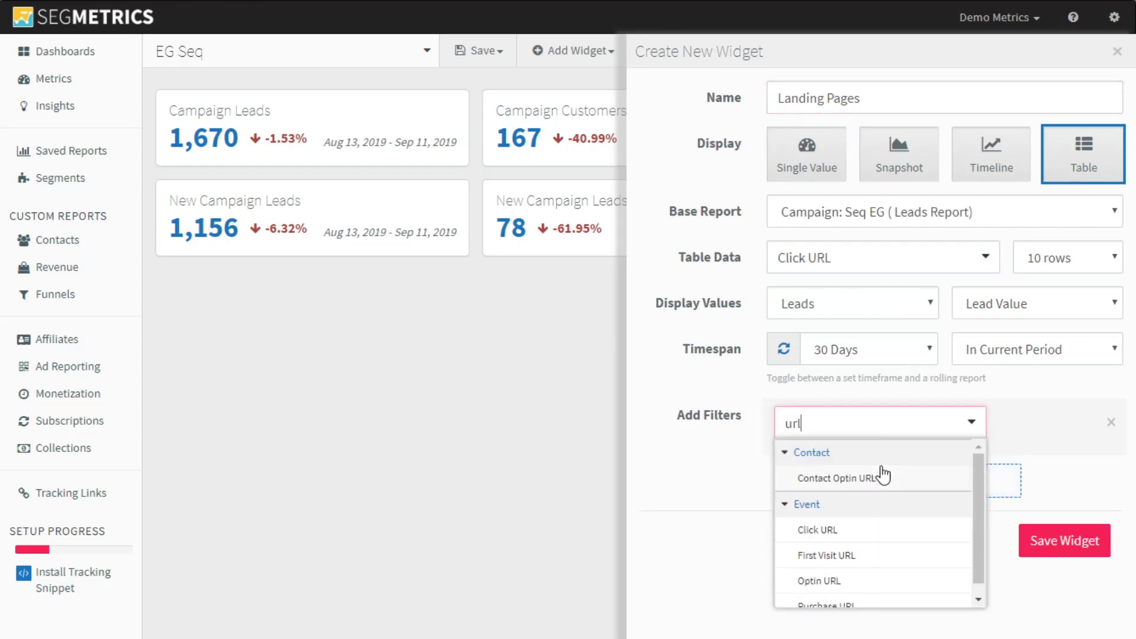
click(882, 536)
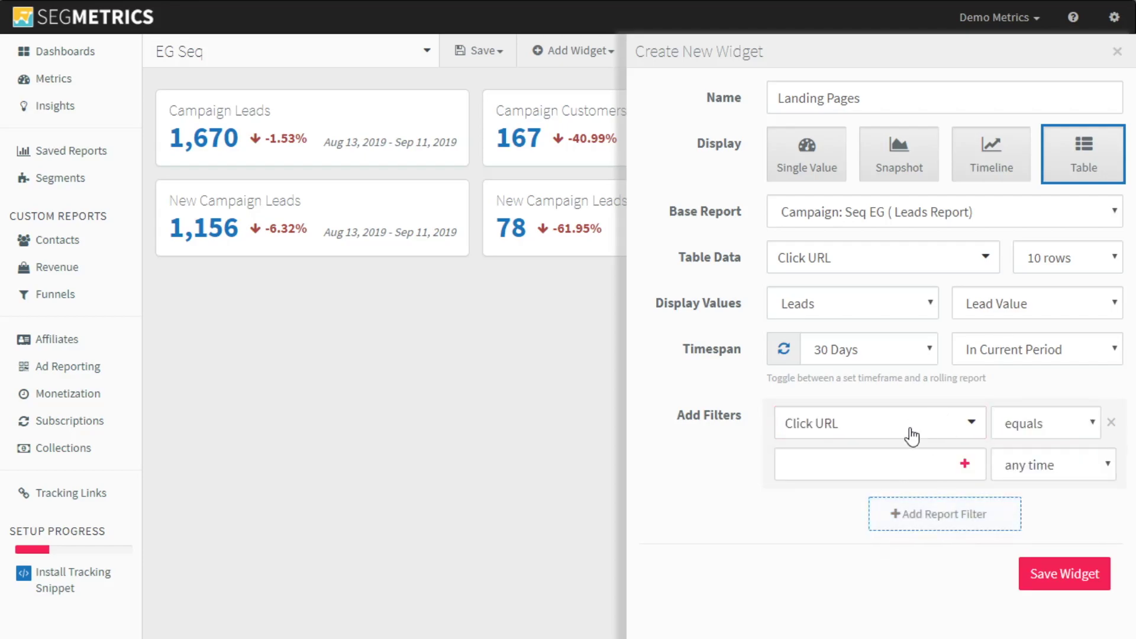
click(1111, 423)
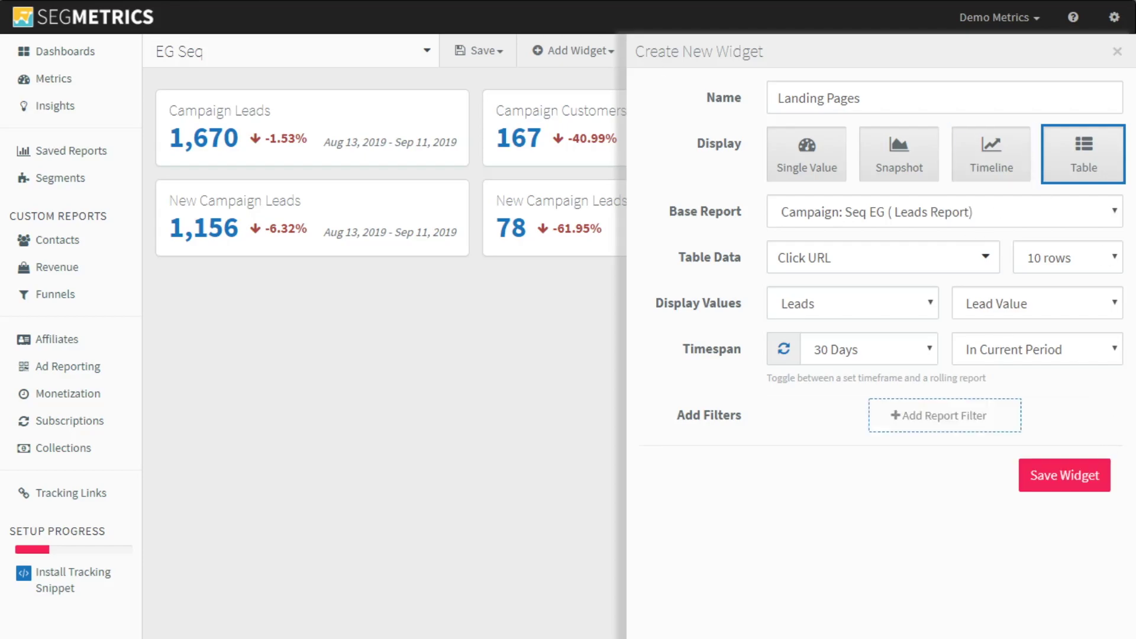
click(1076, 494)
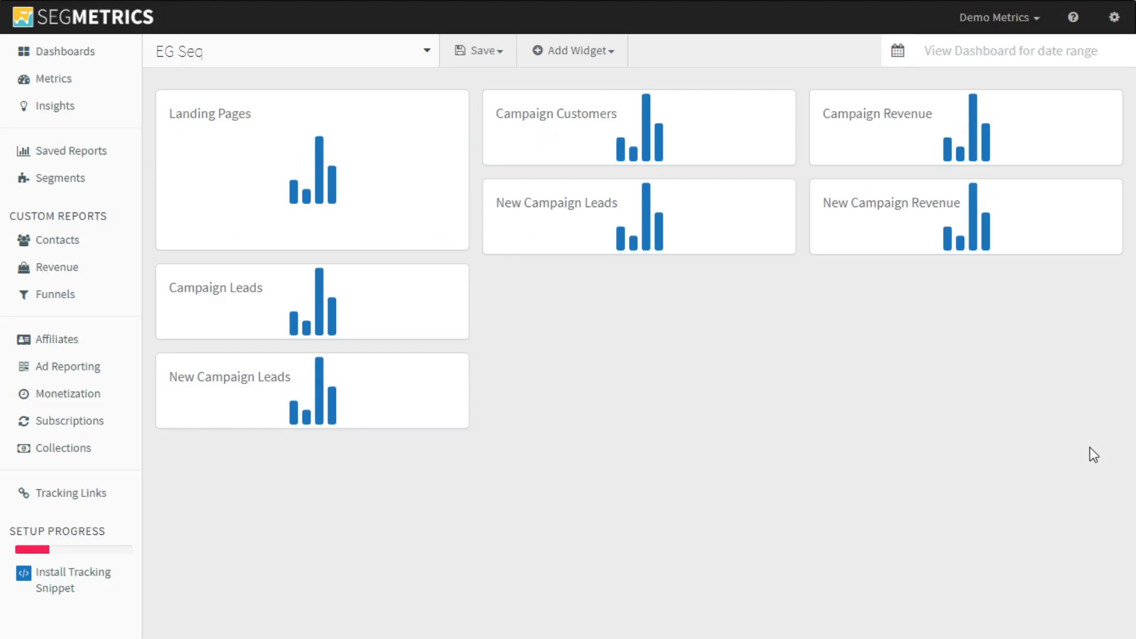
drag(251, 109, 296, 453)
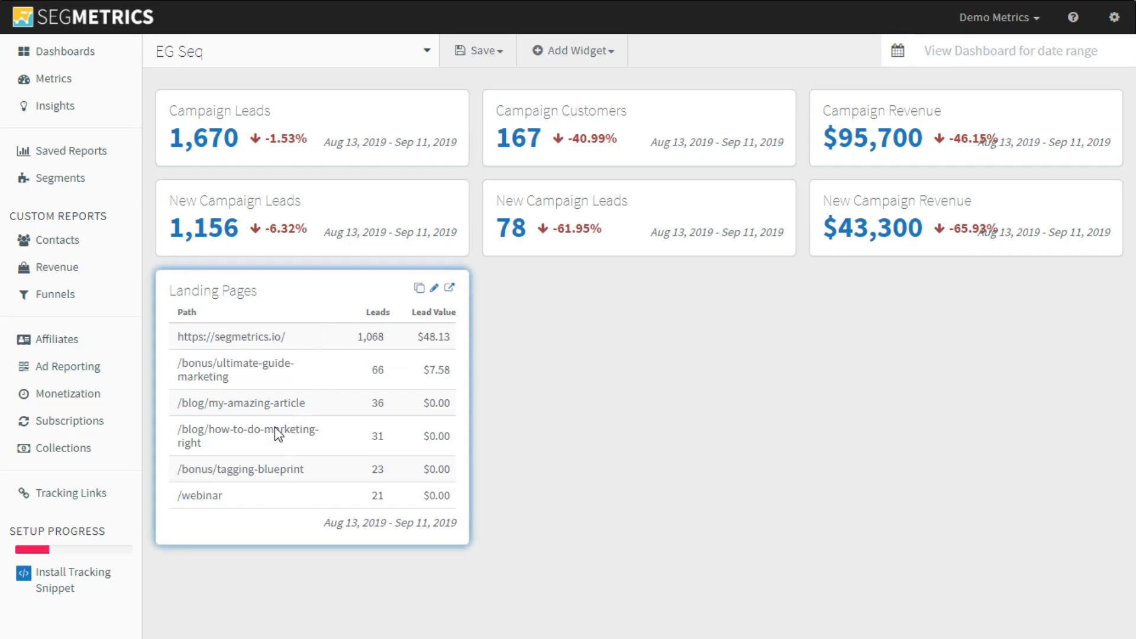
mouse_move(441, 334)
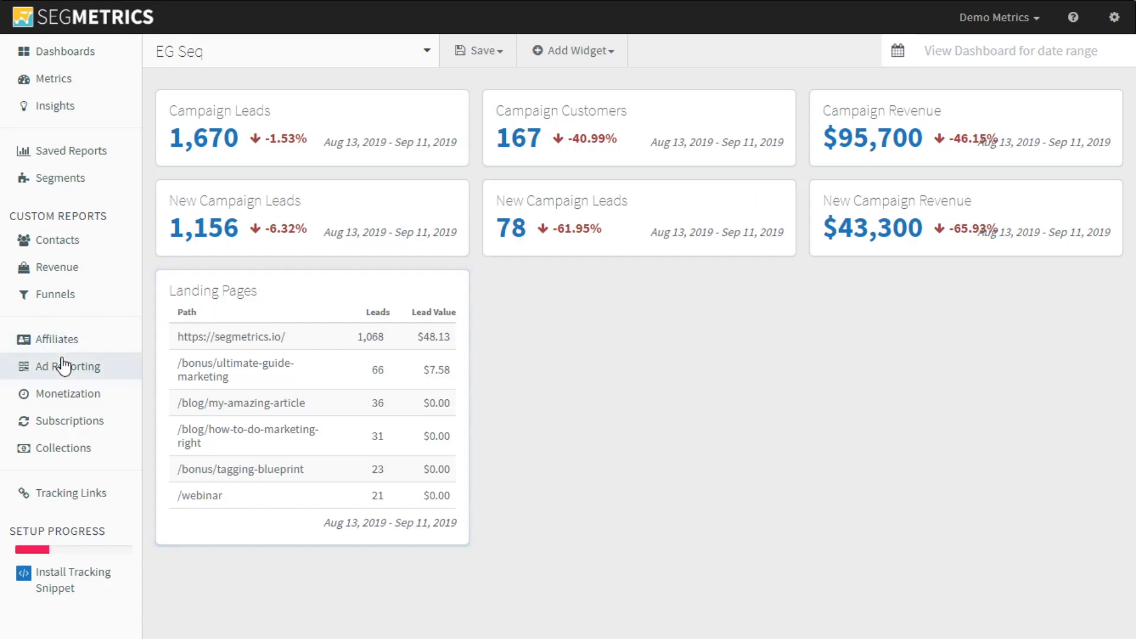
Open Ad Reporting, break its table down by Ads, and add a third report filter.
click(67, 376)
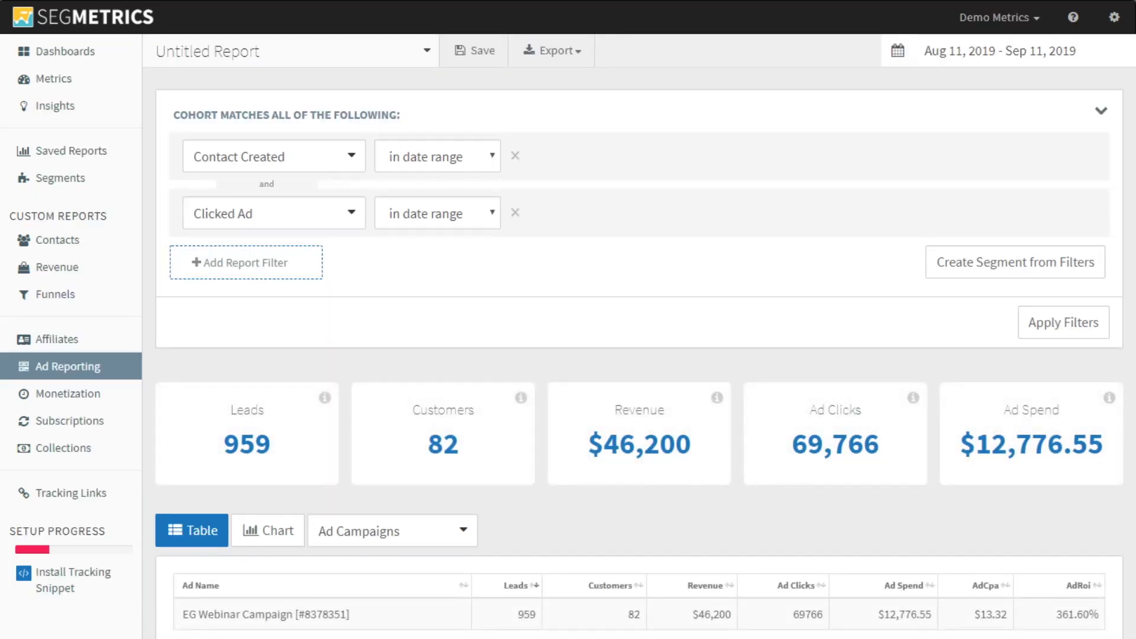
click(376, 542)
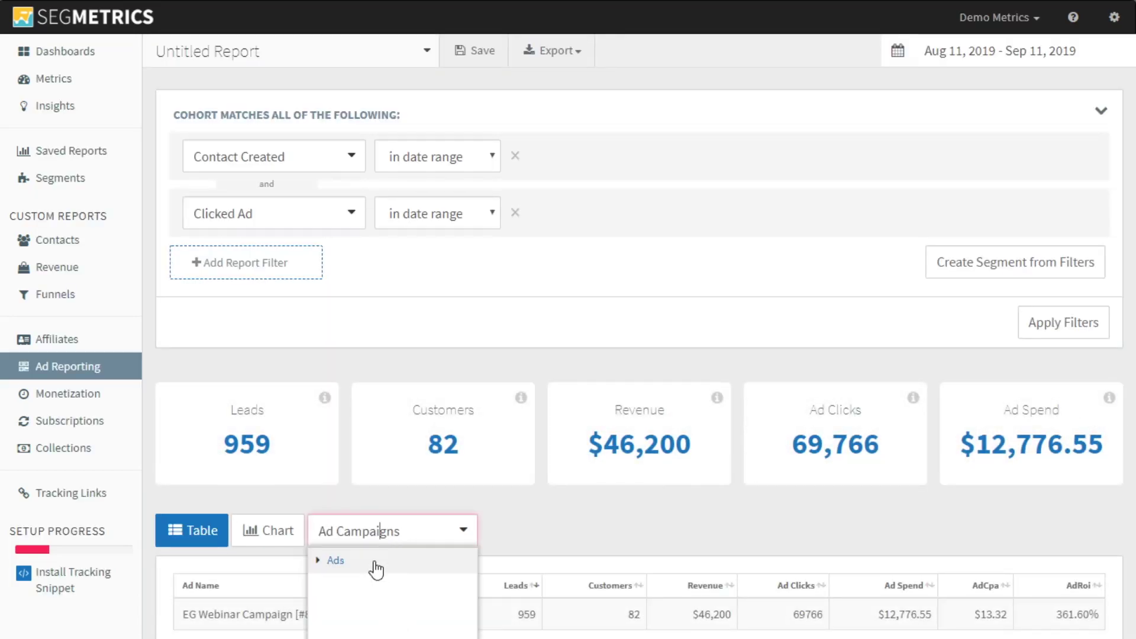
click(387, 634)
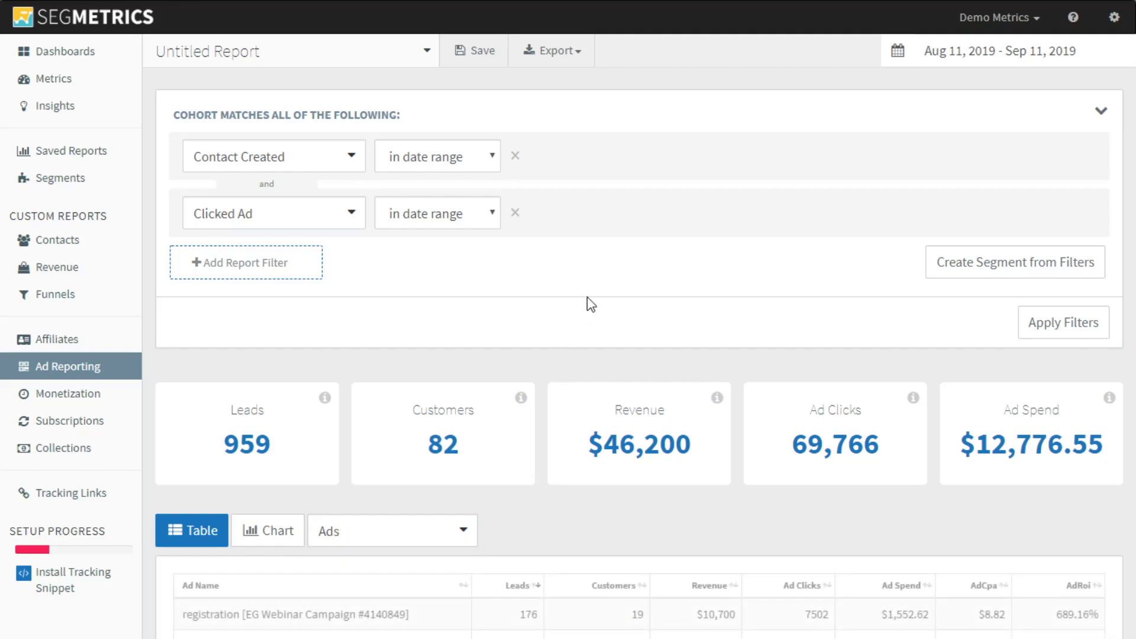
scroll(586, 296, down, 4)
scroll(675, 406, up, 4)
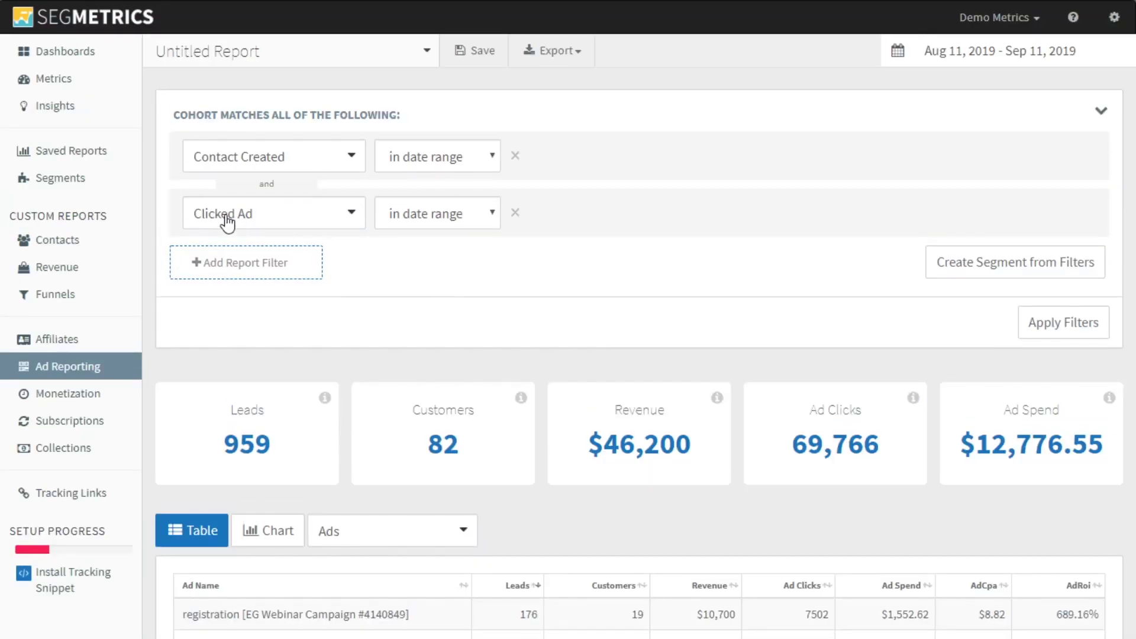
click(222, 267)
Add a Contact Tag filter that starts with 'seq-eg:' within the date range, and apply it.
click(330, 271)
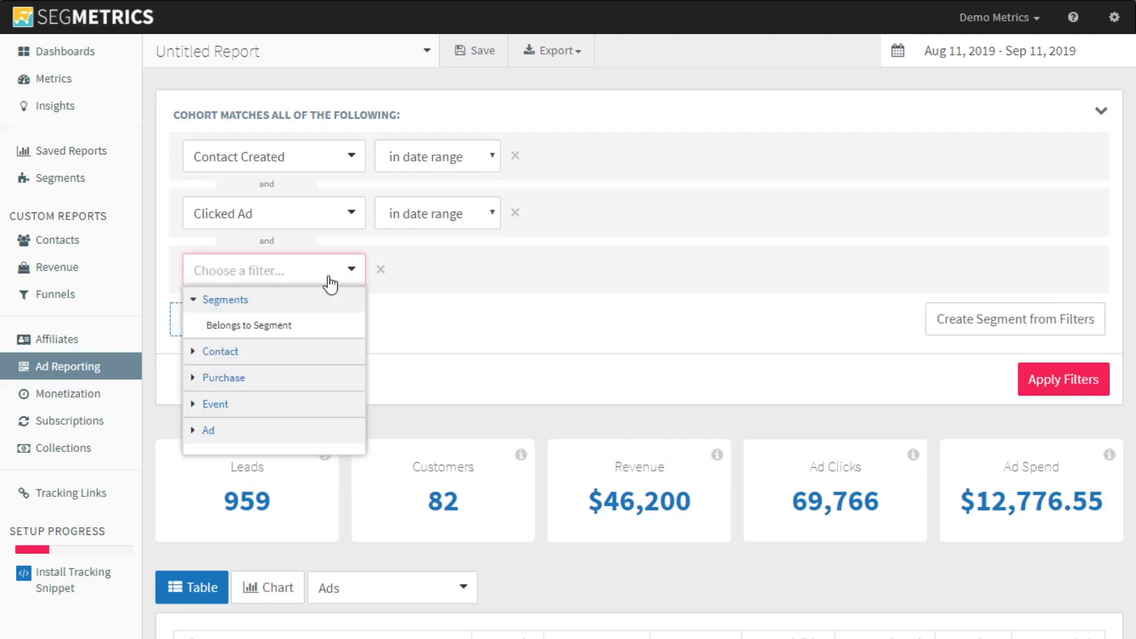
click(266, 354)
click(283, 385)
click(388, 270)
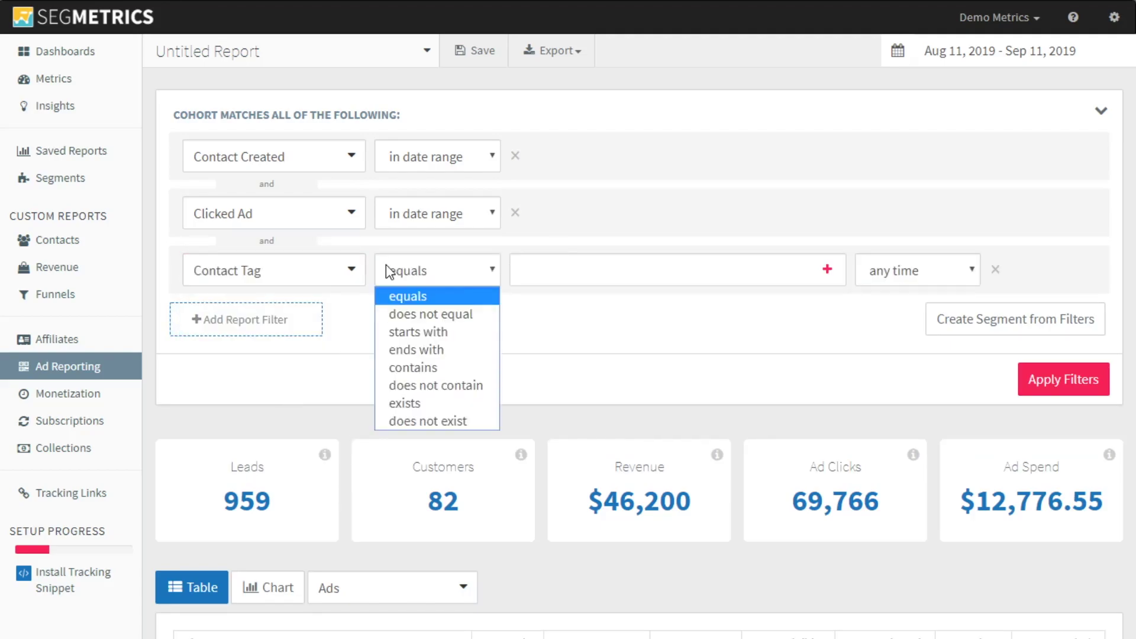
click(471, 331)
click(583, 276)
text(sq)
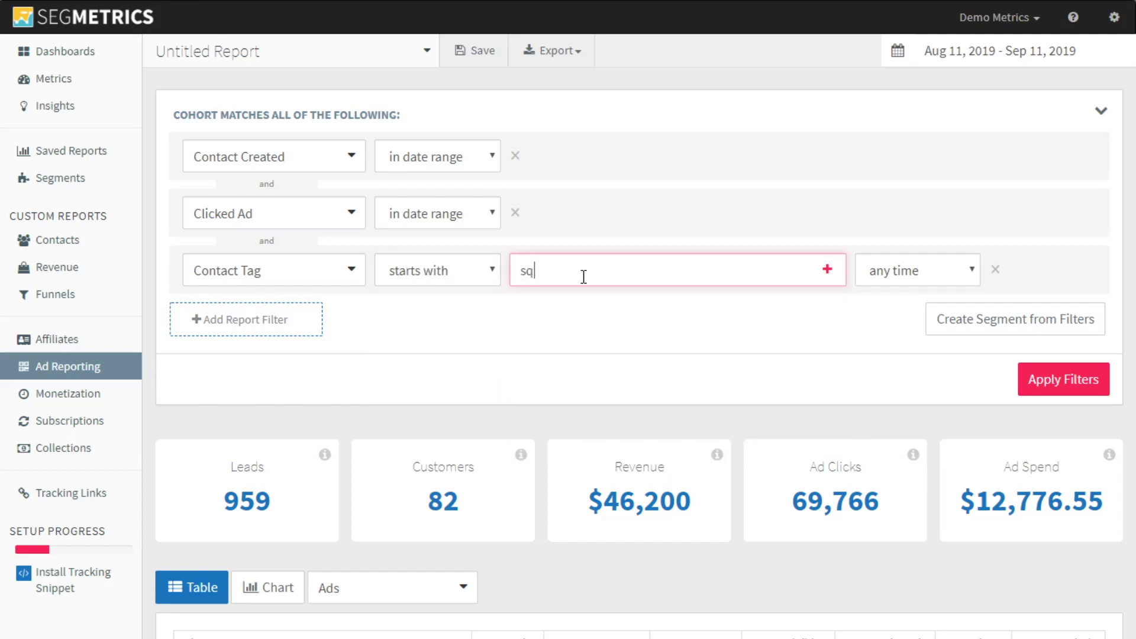
key(BackSpace)
text(e)
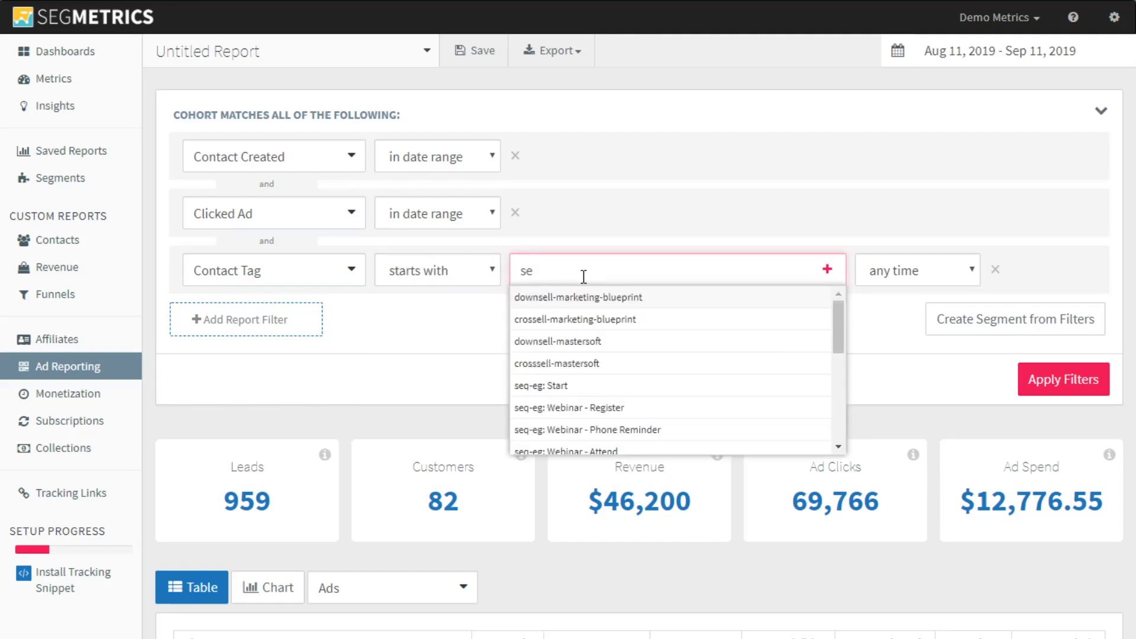
click(562, 385)
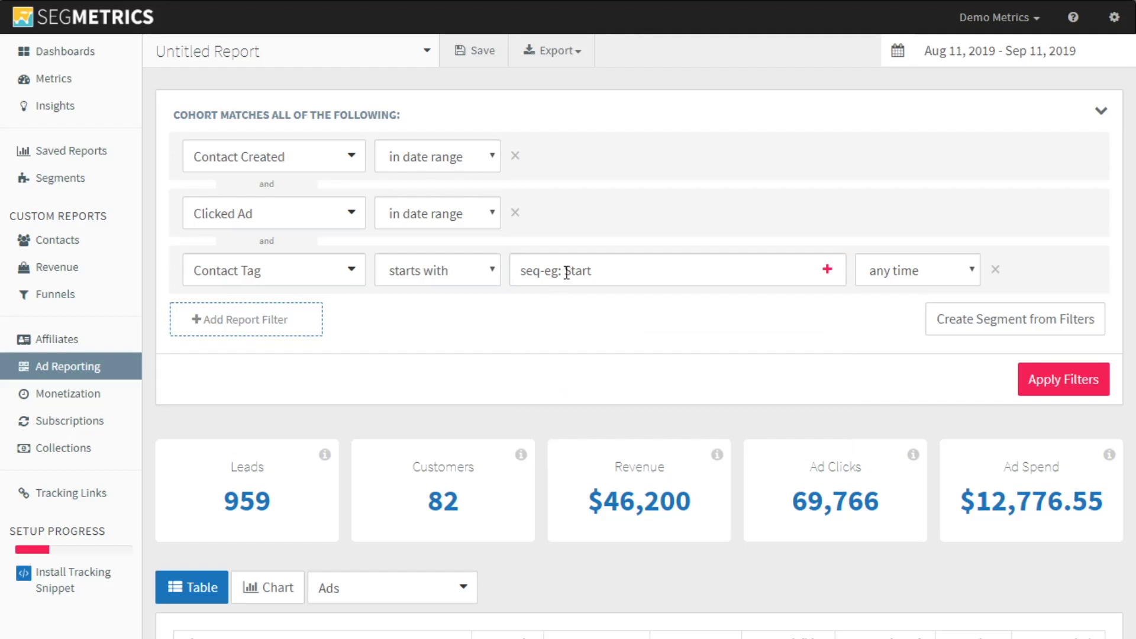
double_click(566, 272)
key(BackSpace)
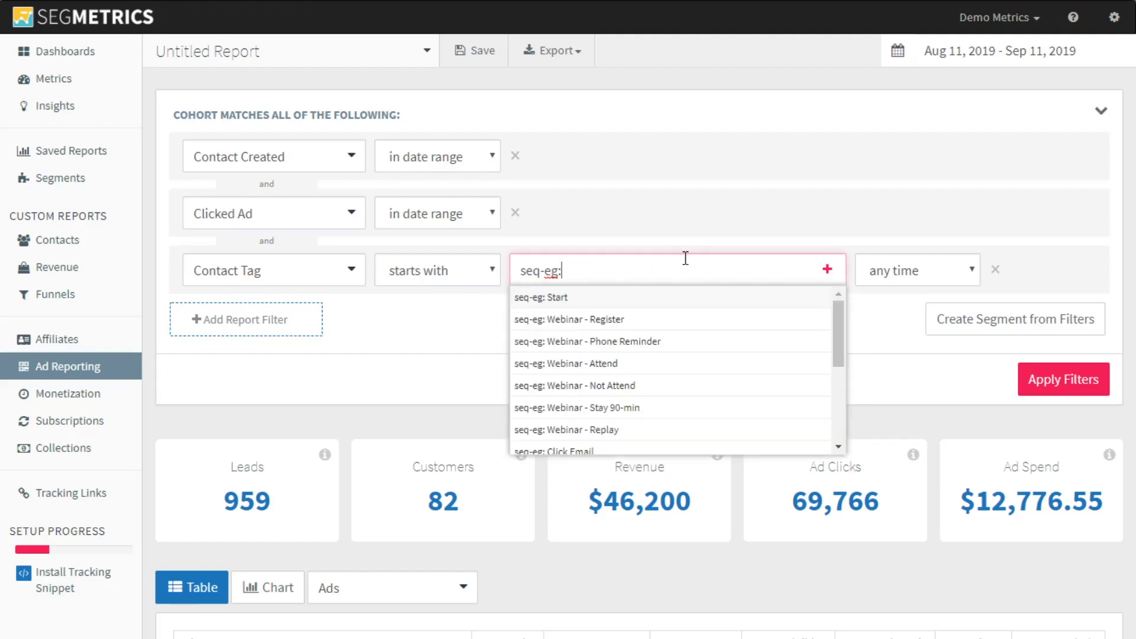
click(897, 269)
click(910, 333)
click(1088, 379)
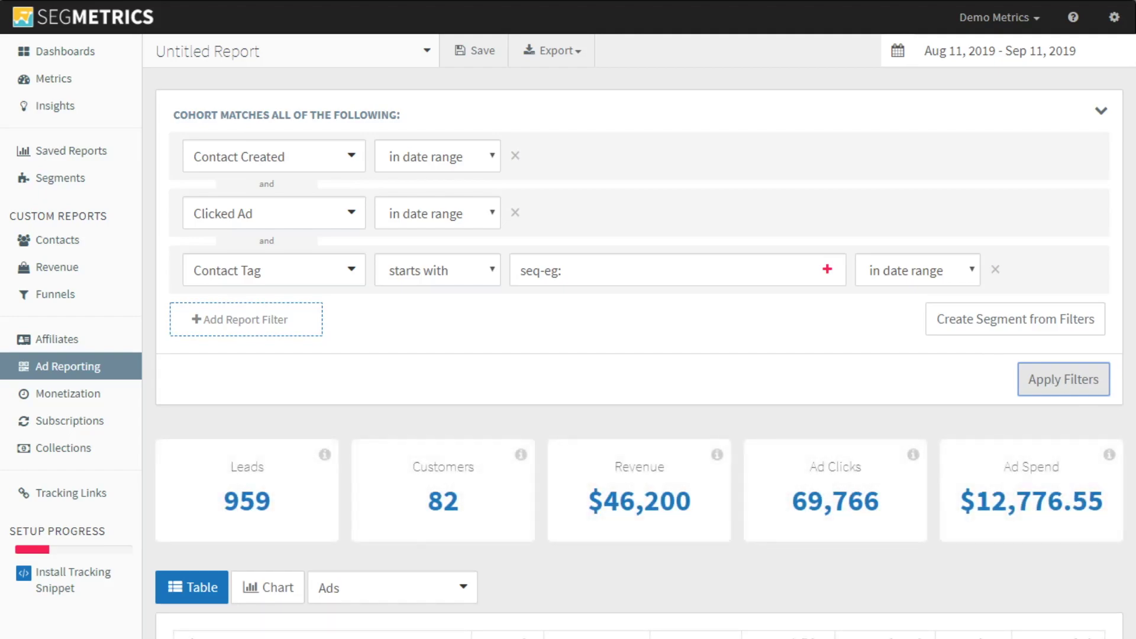
Change Contact Created to any time and reapply, giving 1,133 leads and 102 customers.
scroll(639, 355, down, 2)
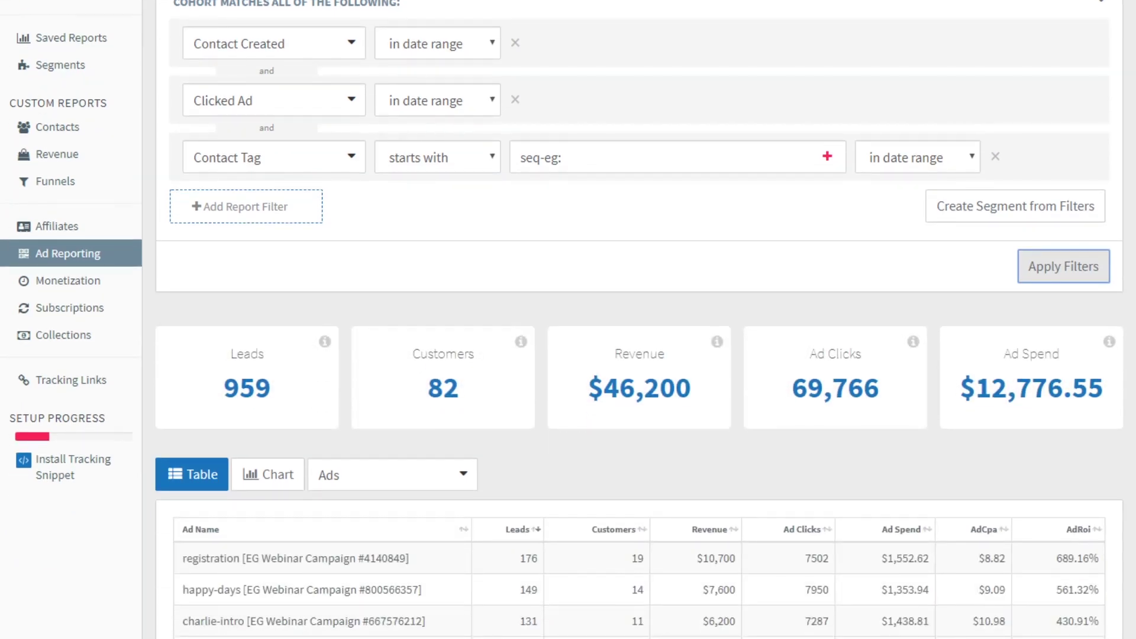
click(443, 52)
click(420, 68)
click(1021, 269)
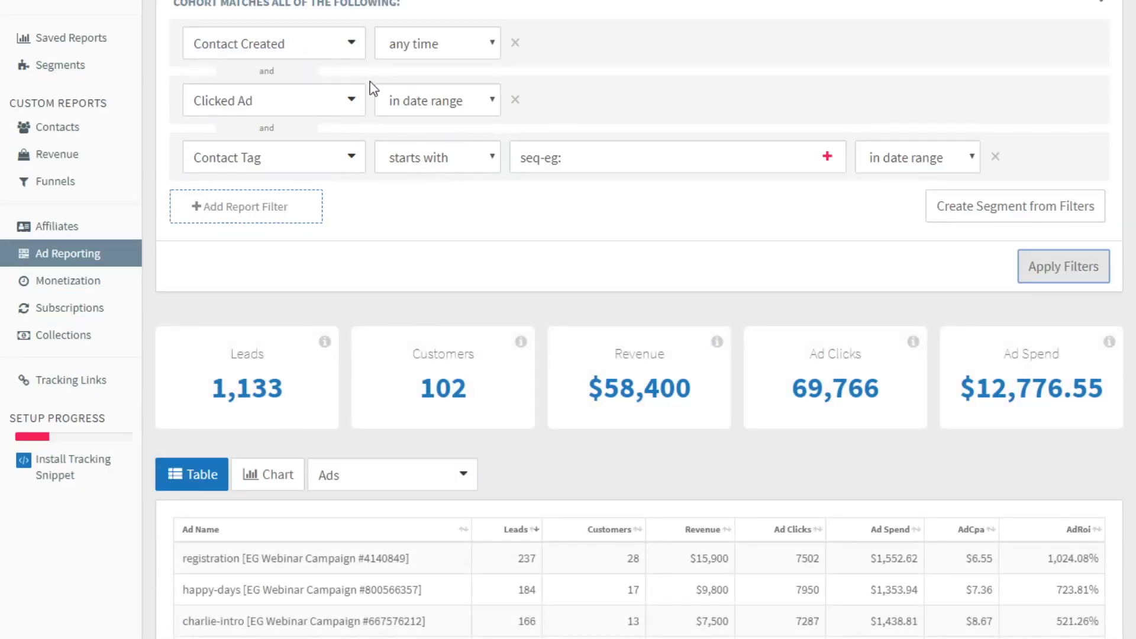
double_click(424, 389)
click(608, 417)
drag(598, 399, 695, 394)
click(680, 458)
scroll(675, 451, down, 4)
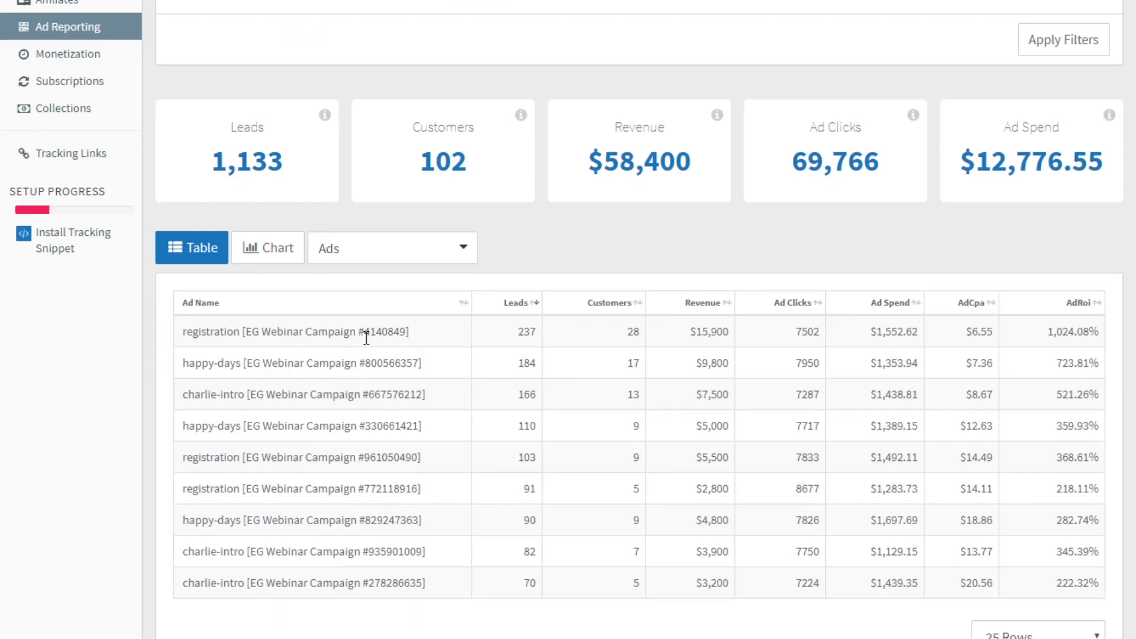
scroll(993, 303, up, 2)
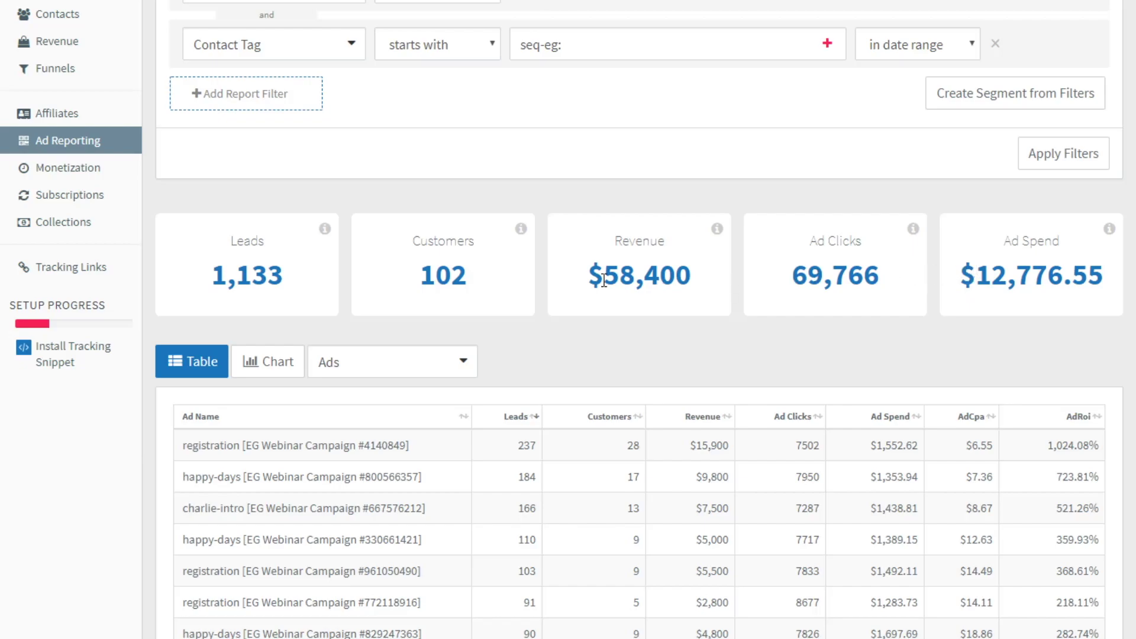
drag(604, 280, 674, 279)
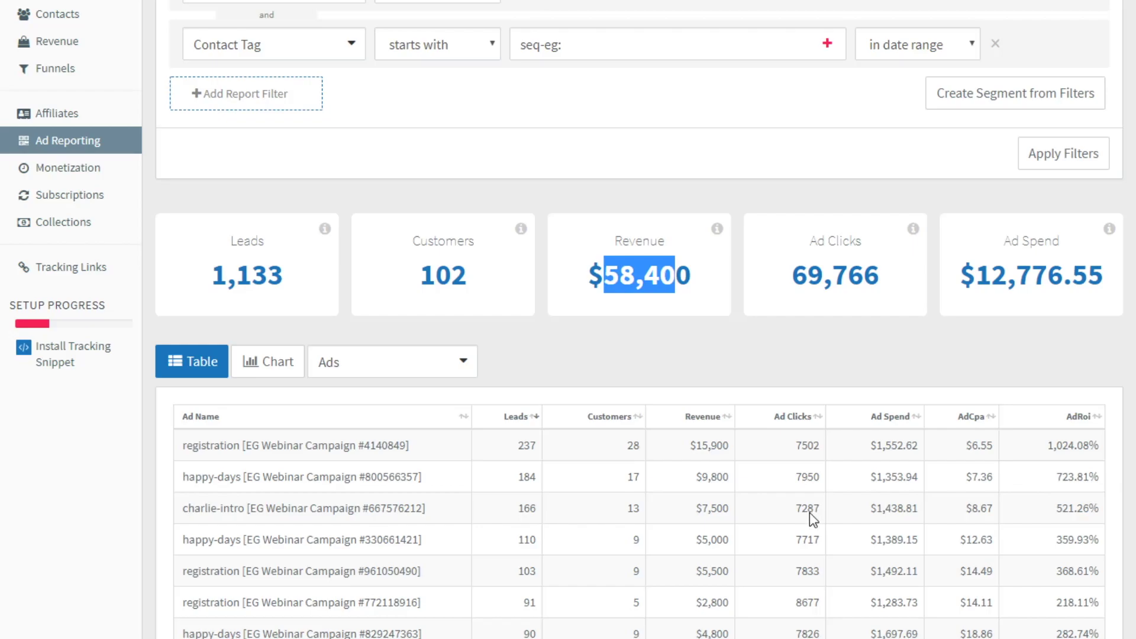
scroll(505, 543, up, 4)
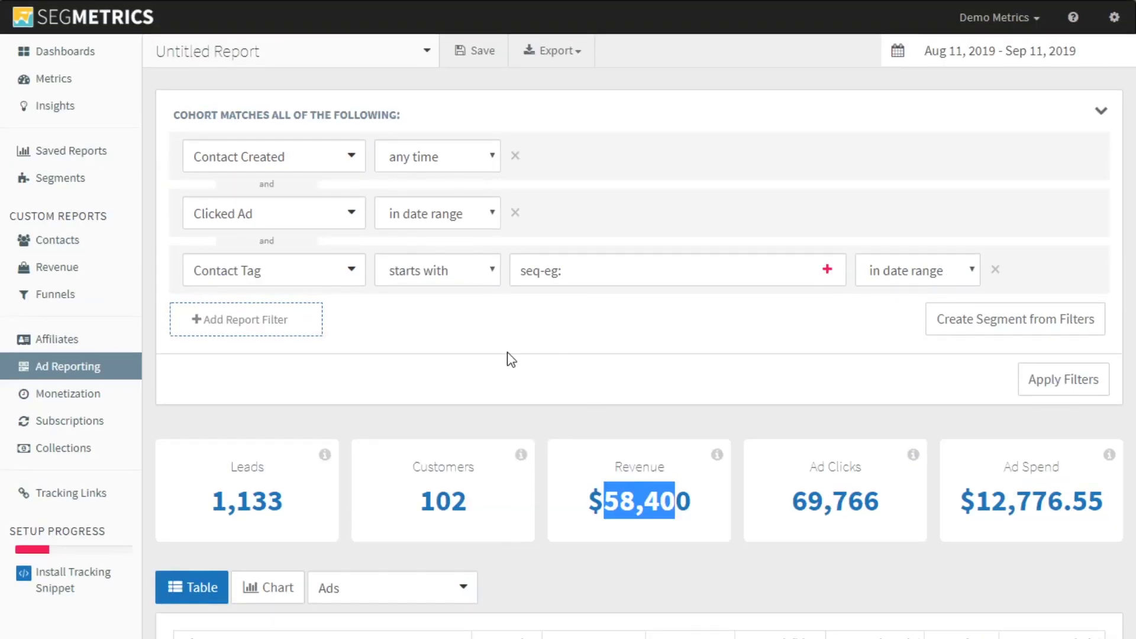
Save the filtered report as 'Ad Roi' with Revenue as its preview KPI, then return to the EG Seq dashboard.
click(471, 51)
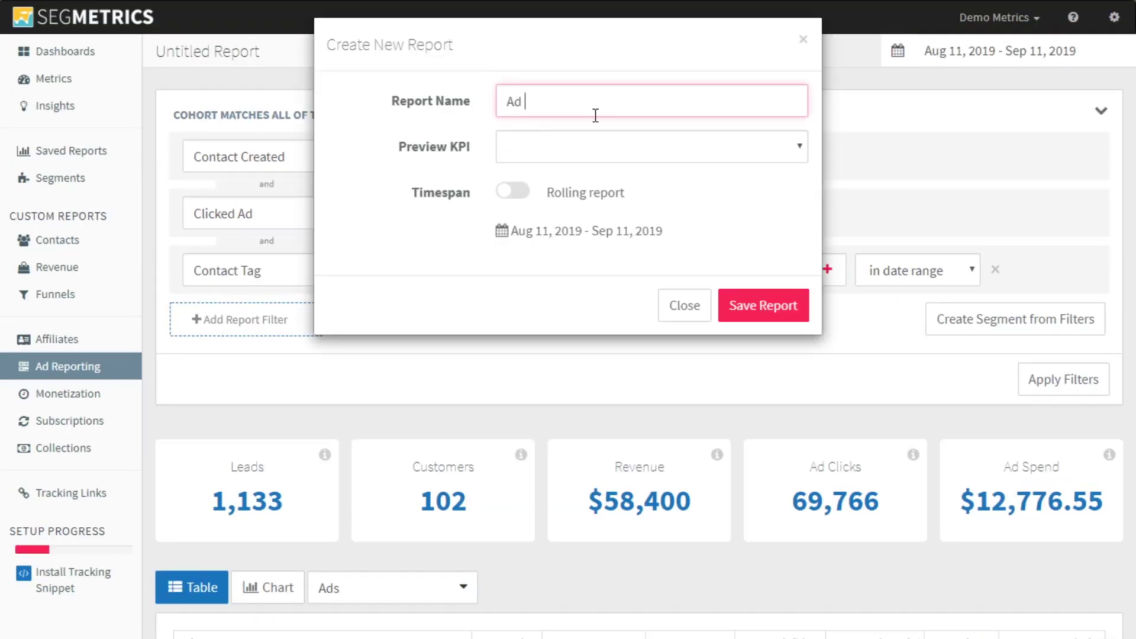
click(592, 148)
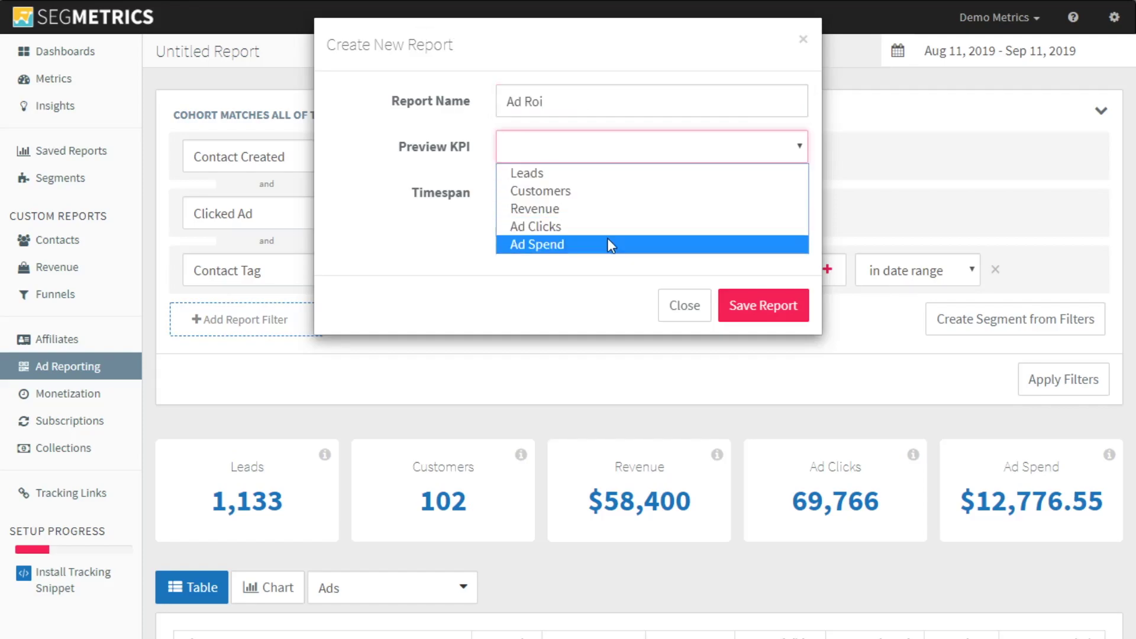
click(613, 210)
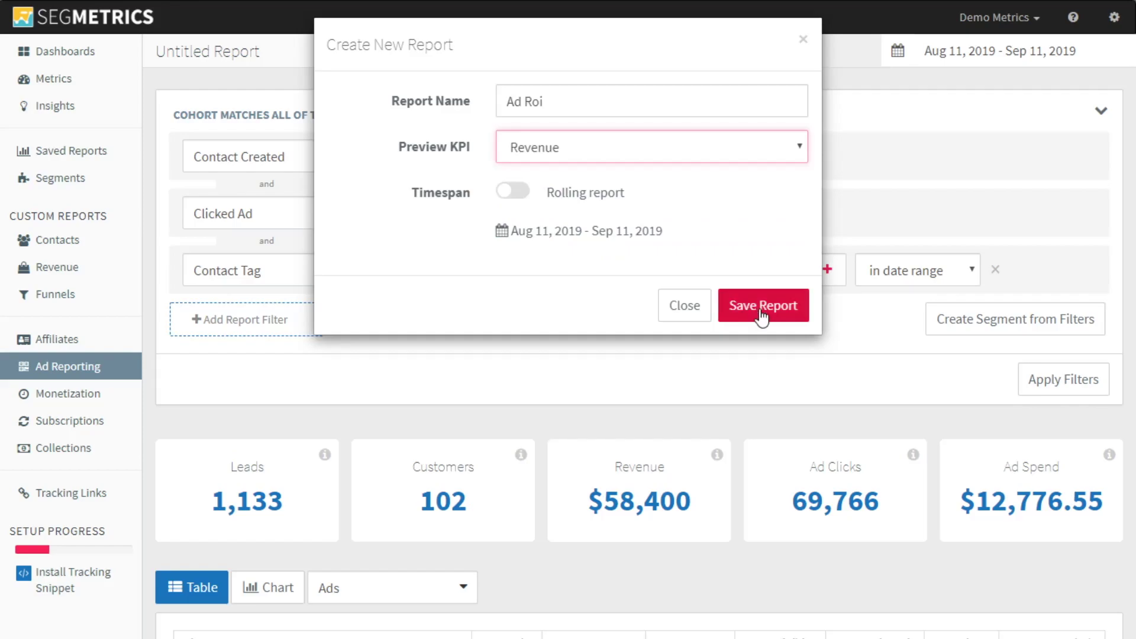
click(769, 313)
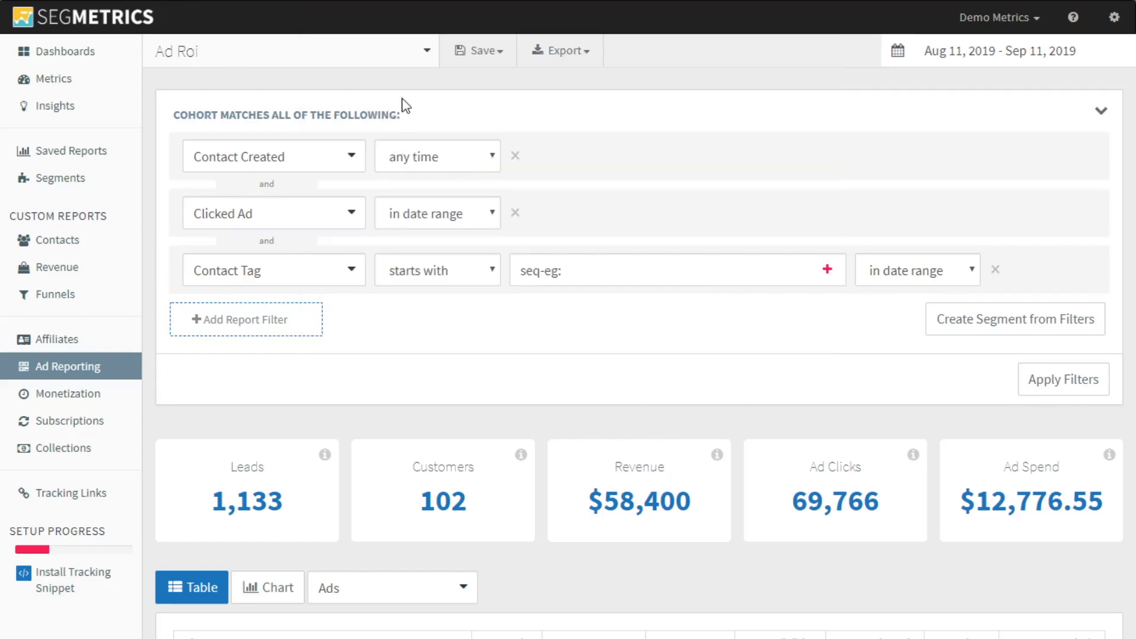
click(65, 51)
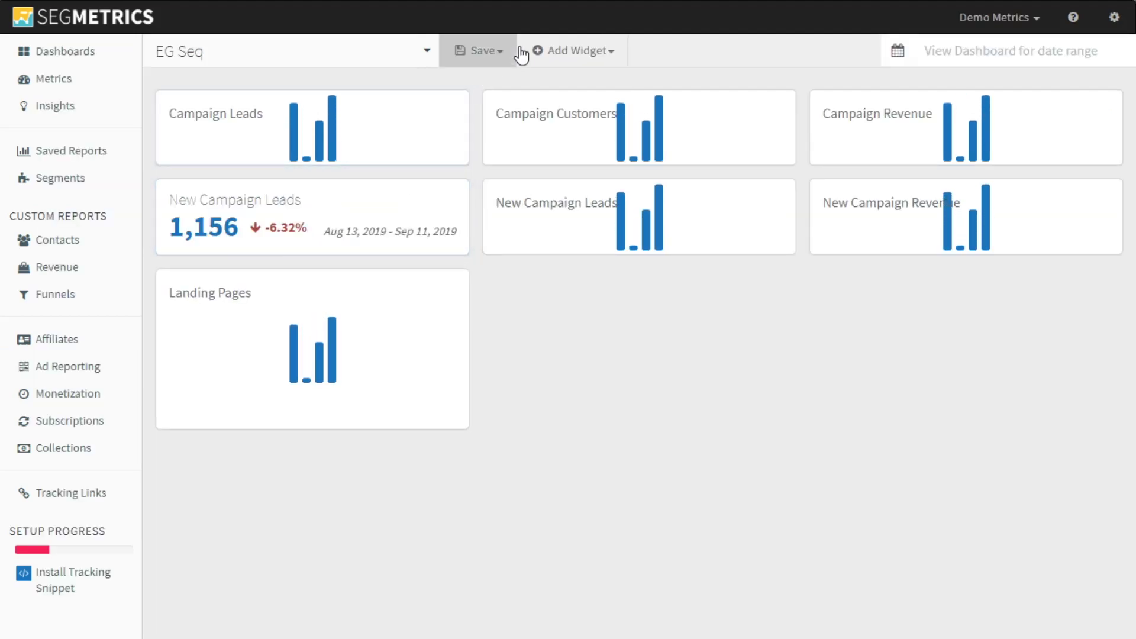
Add an 'Ad Spend' widget displaying Ad Spend ($11,925.61) and place it under New Campaign Revenue.
click(615, 52)
click(597, 85)
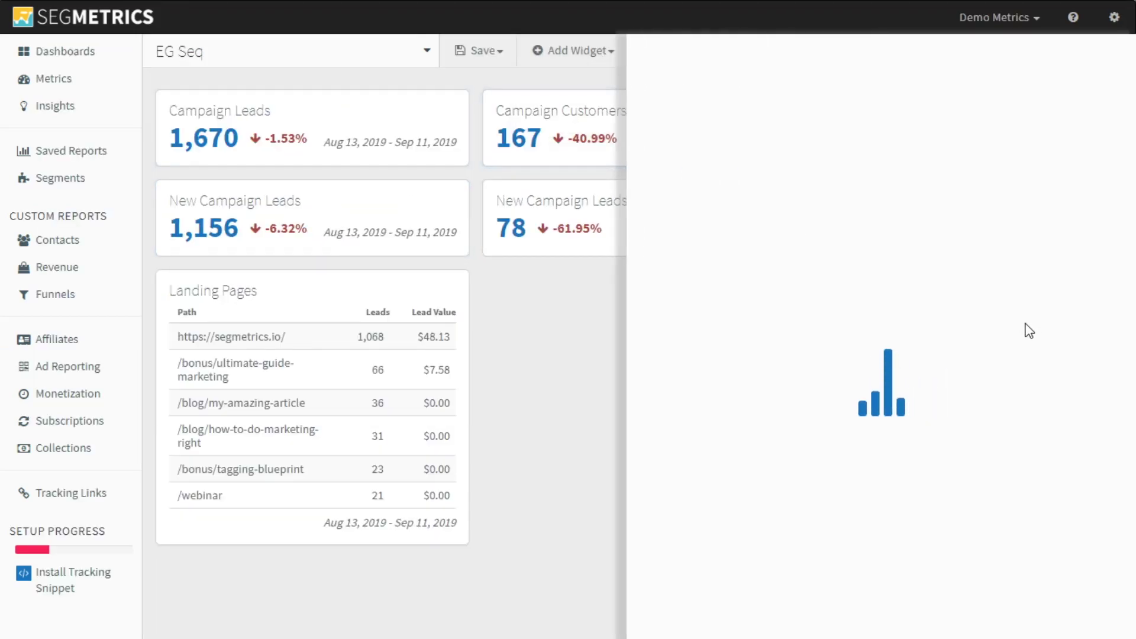
triple_click(880, 112)
click(883, 108)
text(Ad Spend)
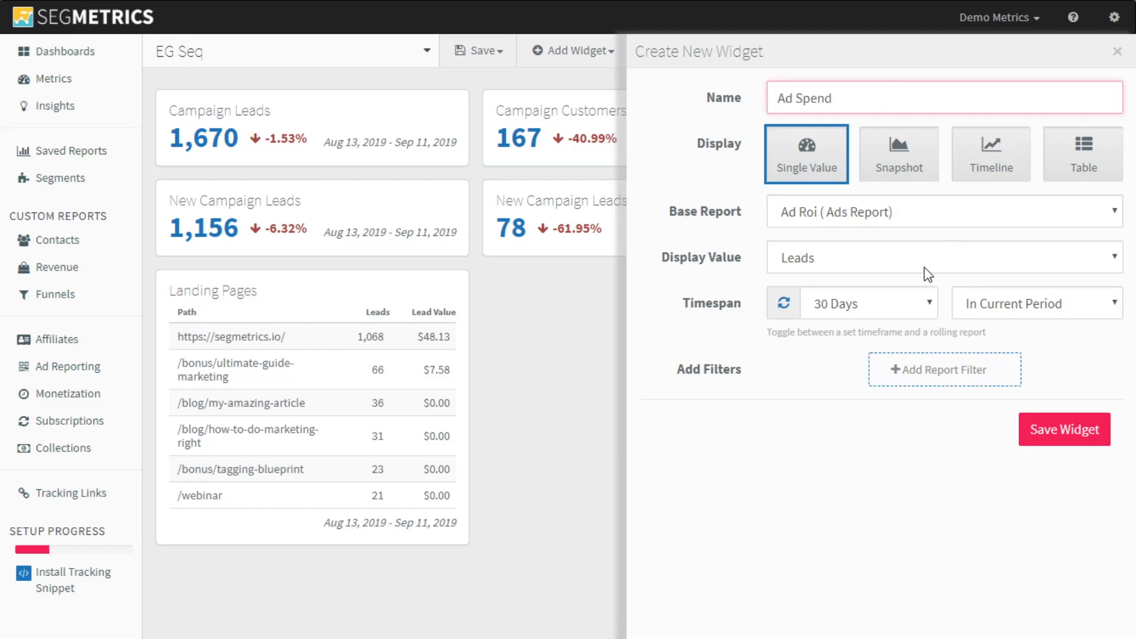
click(902, 260)
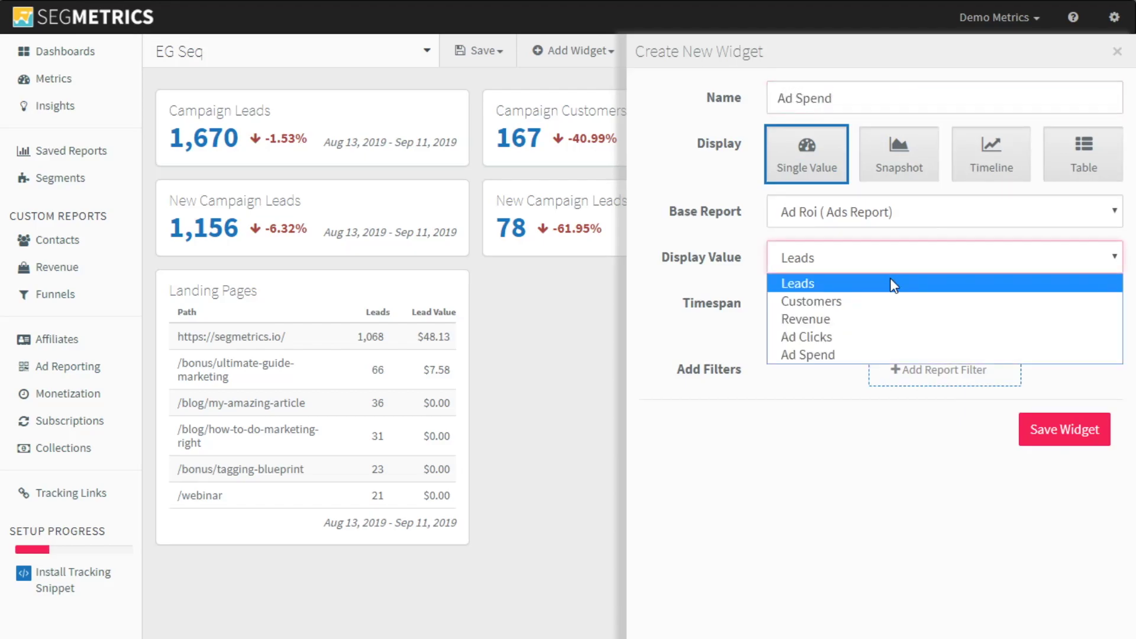
click(886, 355)
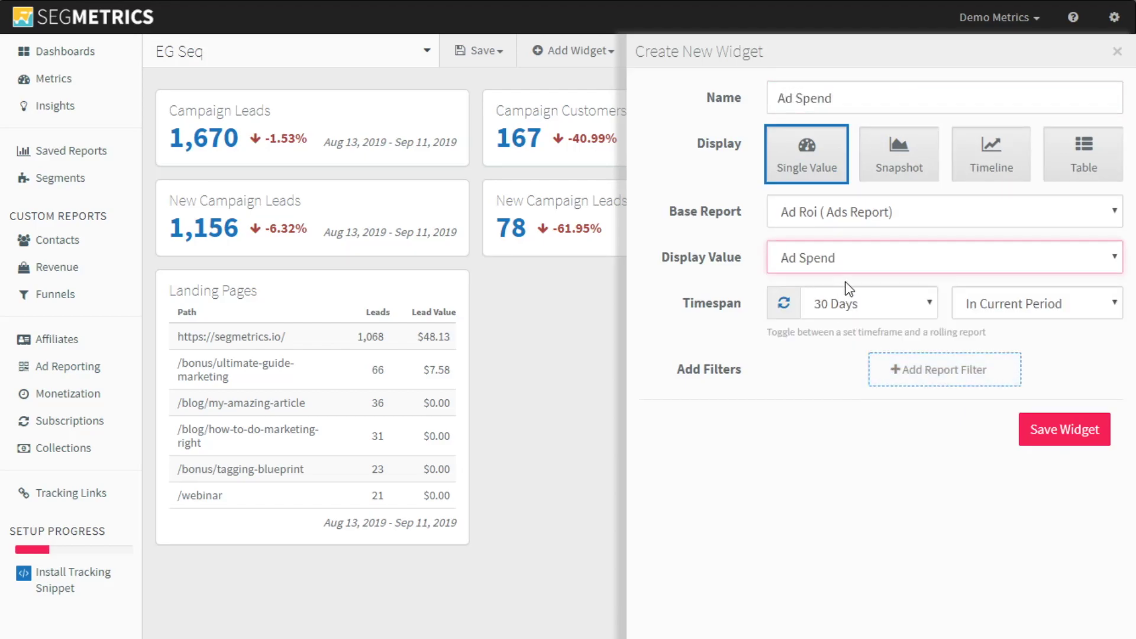
click(1074, 431)
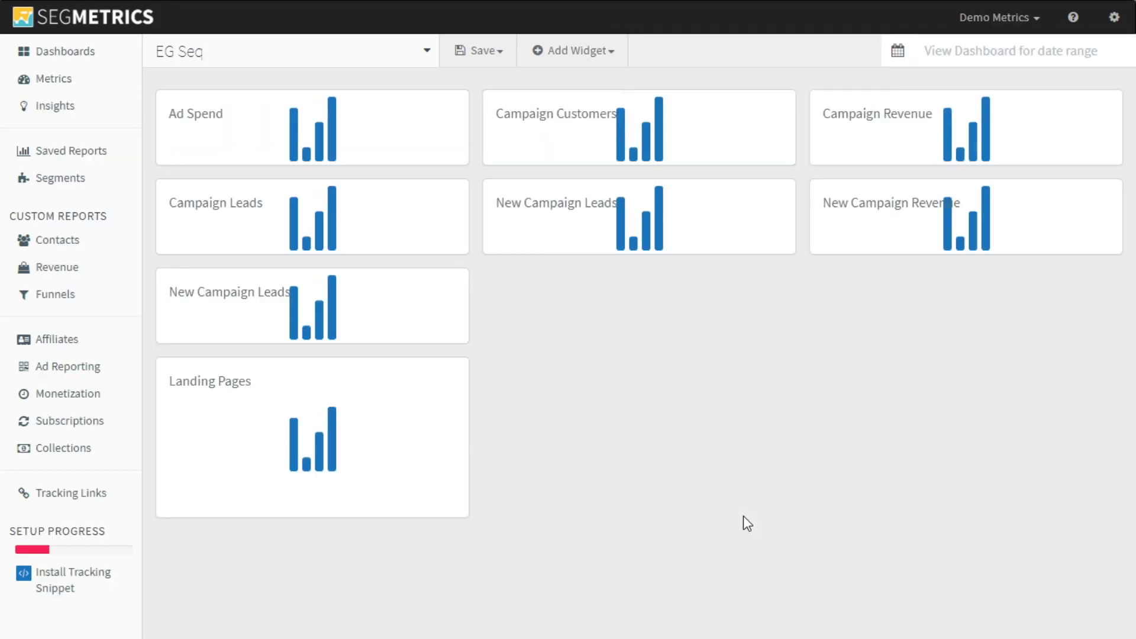
drag(312, 110, 974, 296)
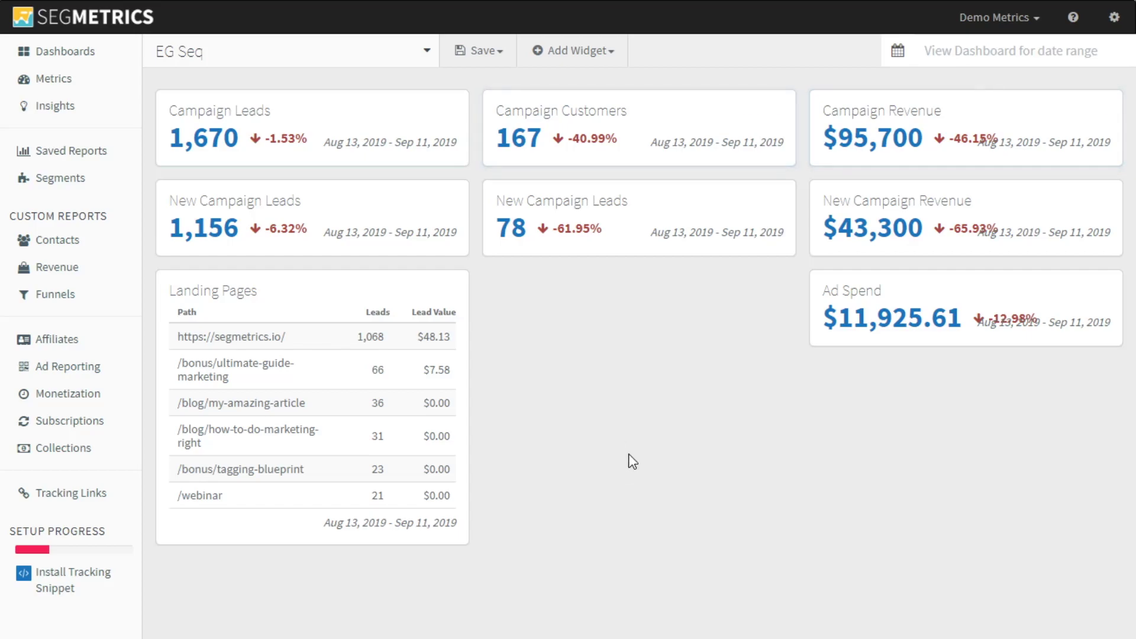
Set the dashboard date range to Last 14 Days (Aug 28 – Sep 11, 2019), leaving the Save menu unused.
click(980, 44)
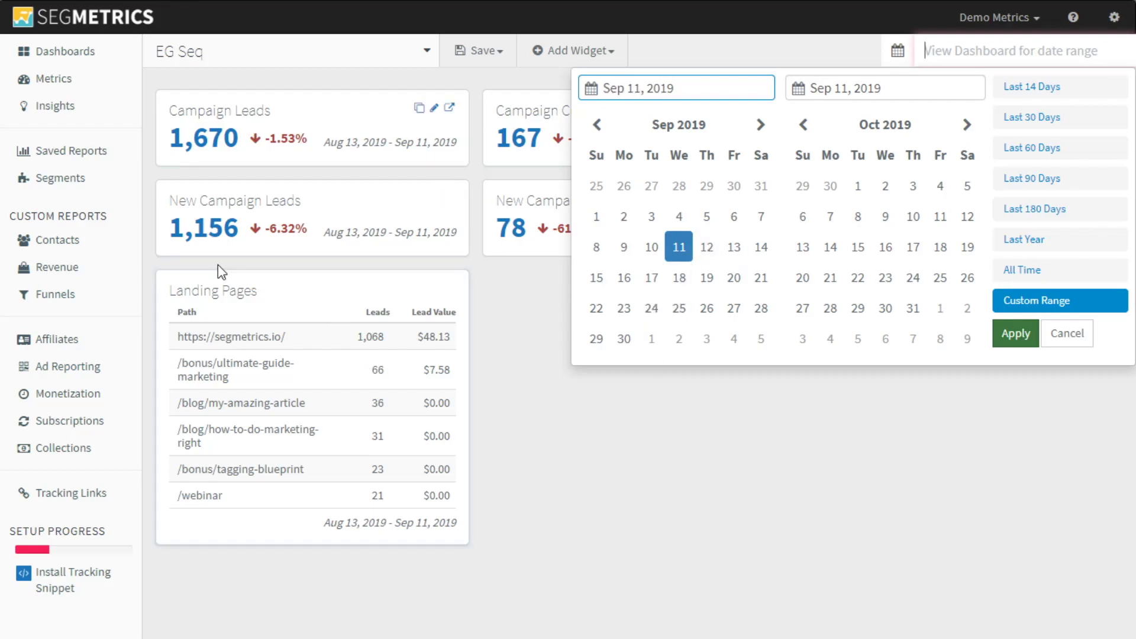
click(1090, 92)
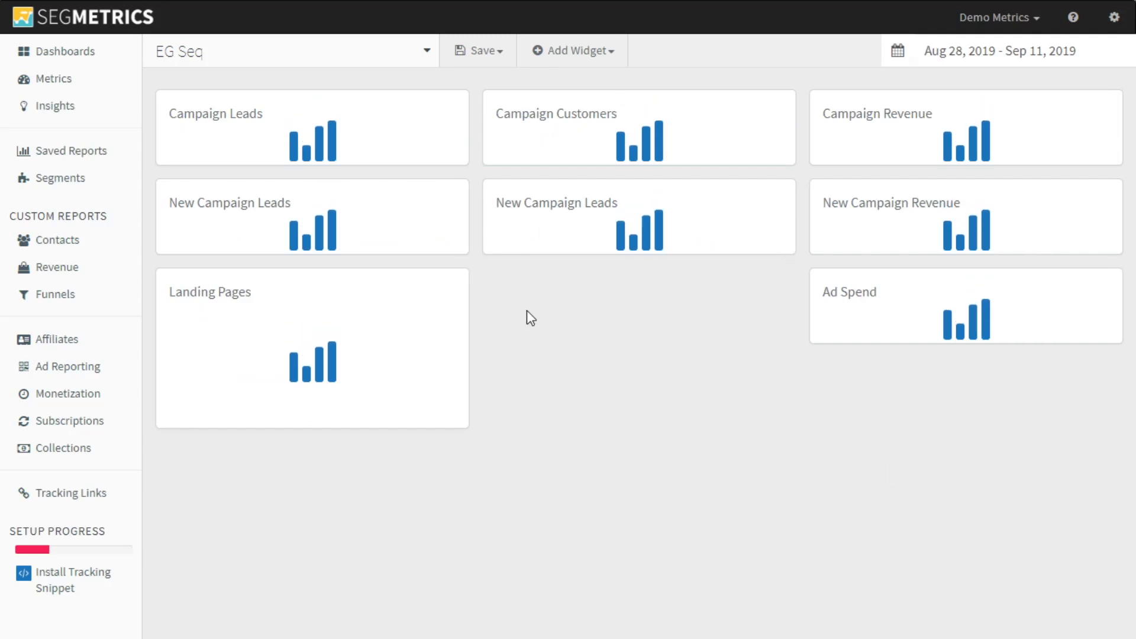
click(495, 59)
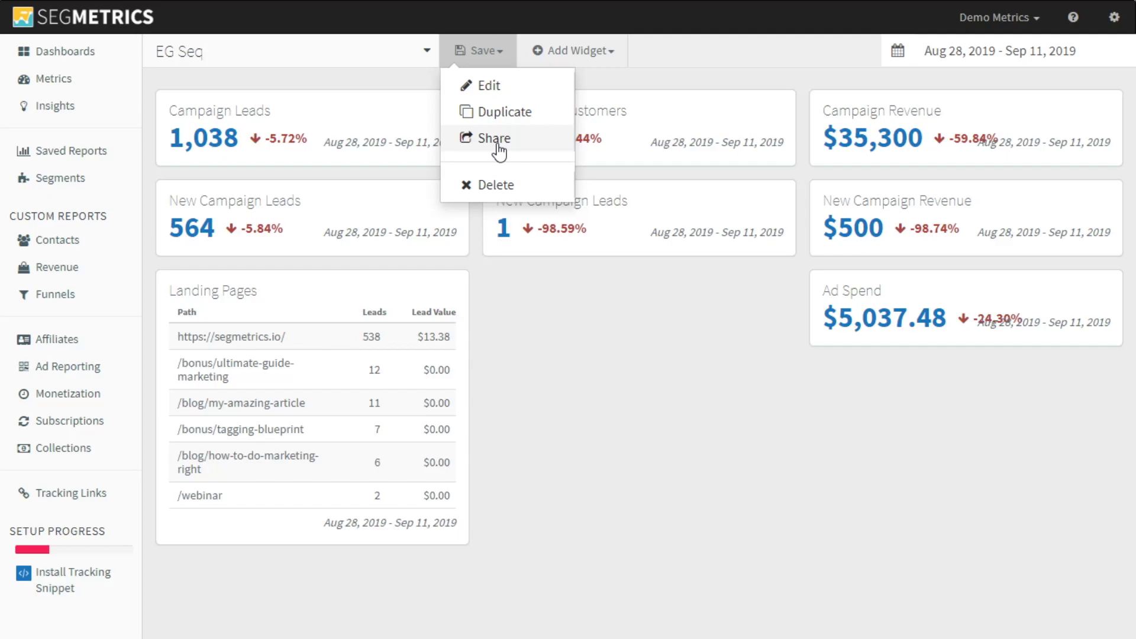
click(704, 477)
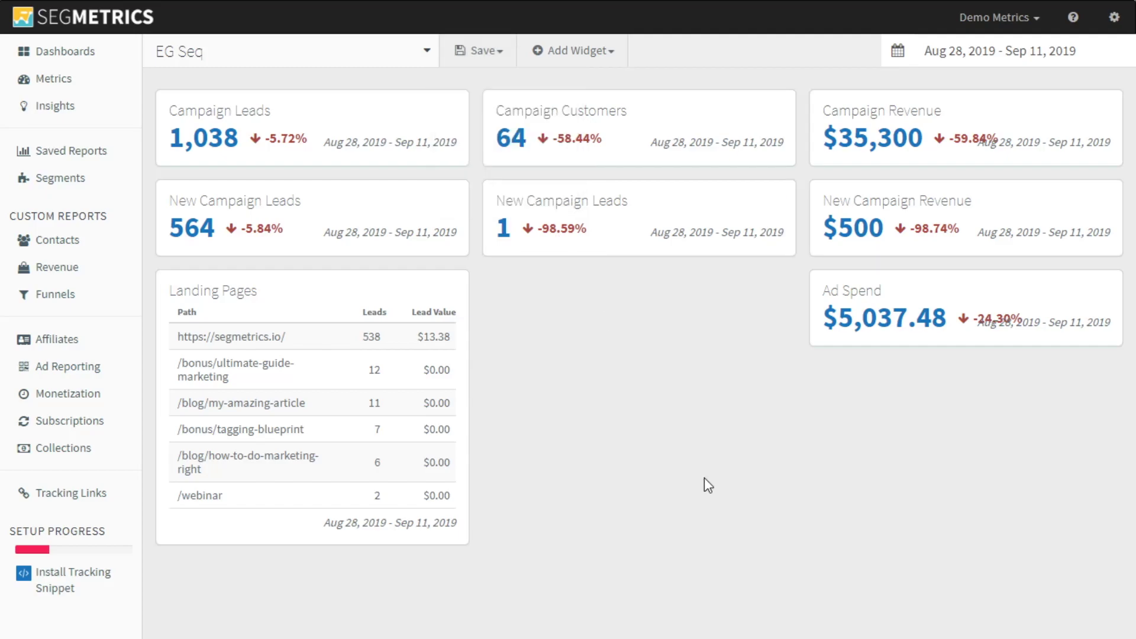